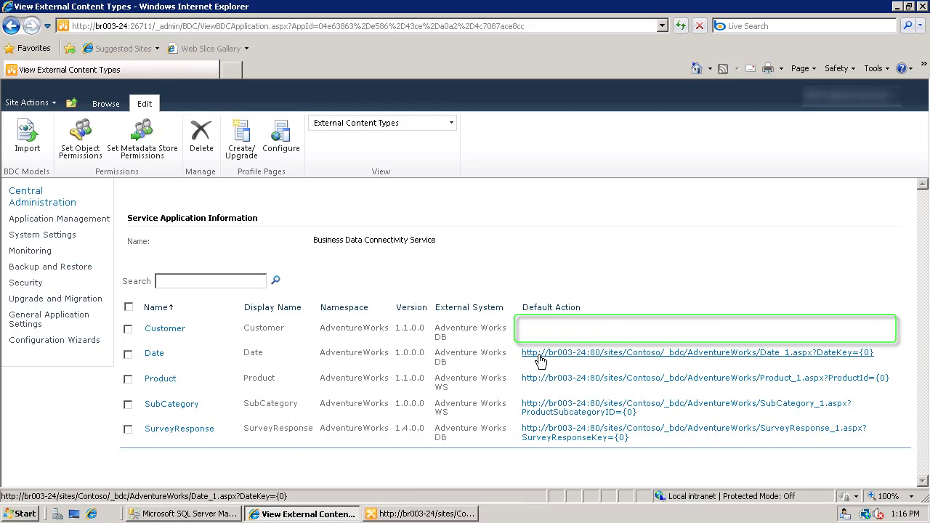
{"action": "left_click", "coordinate": [289, 142]}
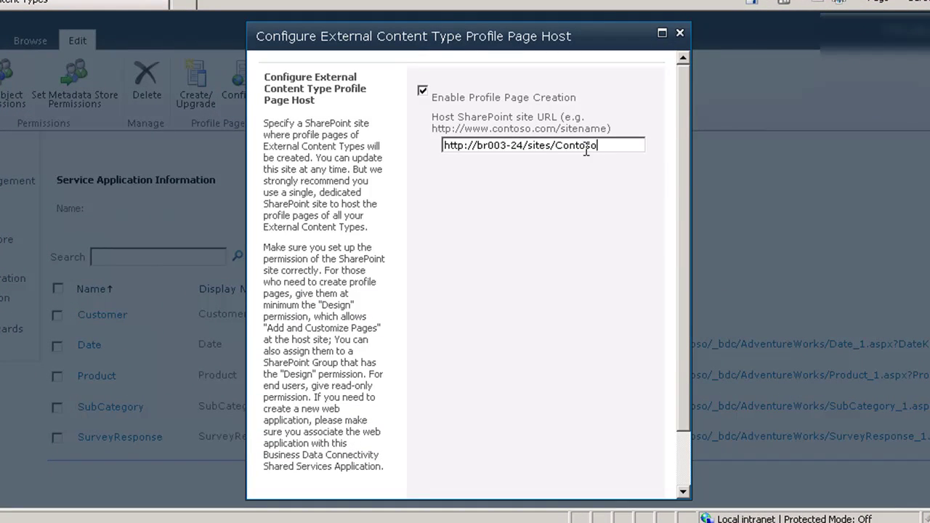
{"action": "left_click_drag", "start_coordinate": [586, 150], "coordinate": [445, 148]}
{"action": "left_click", "coordinate": [613, 152]}
{"action": "scroll", "coordinate": [687, 190], "scroll_direction": "down", "scroll_amount": 3}
{"action": "left_click", "coordinate": [508, 472]}
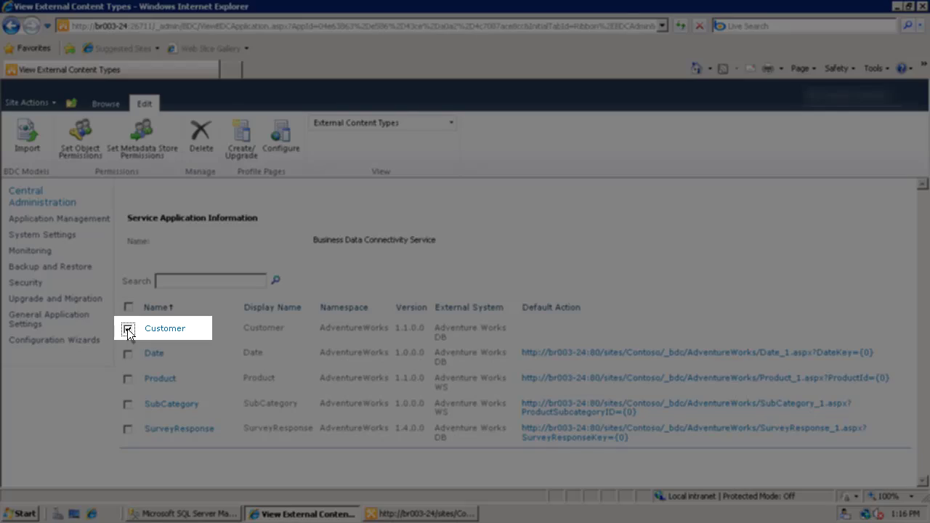
Create the profile page for the Customer external content type and acknowledge its completion
{"action": "left_click", "coordinate": [128, 330]}
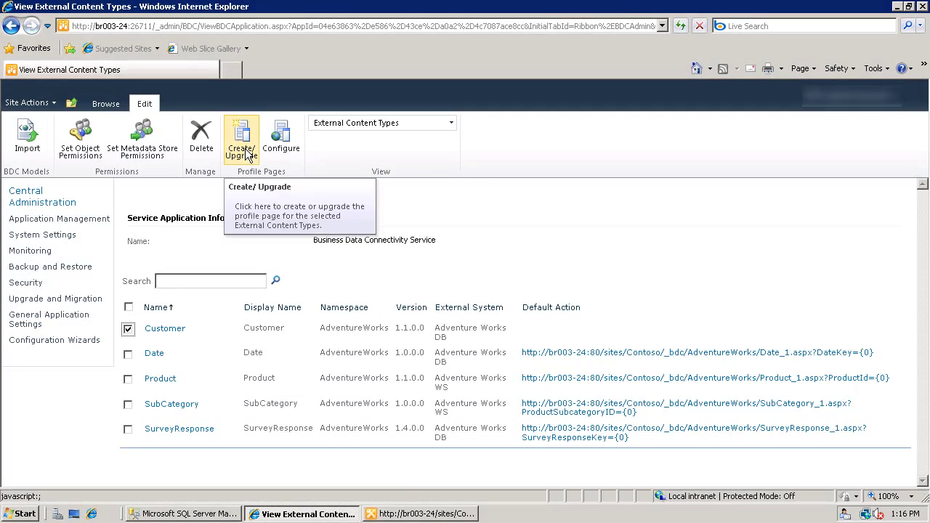
{"action": "left_click", "coordinate": [247, 152]}
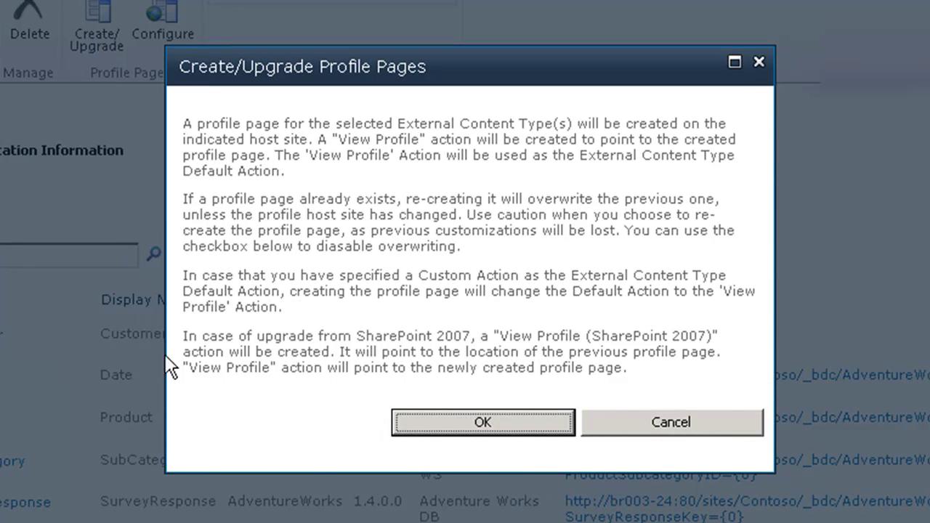
{"action": "left_click", "coordinate": [472, 422]}
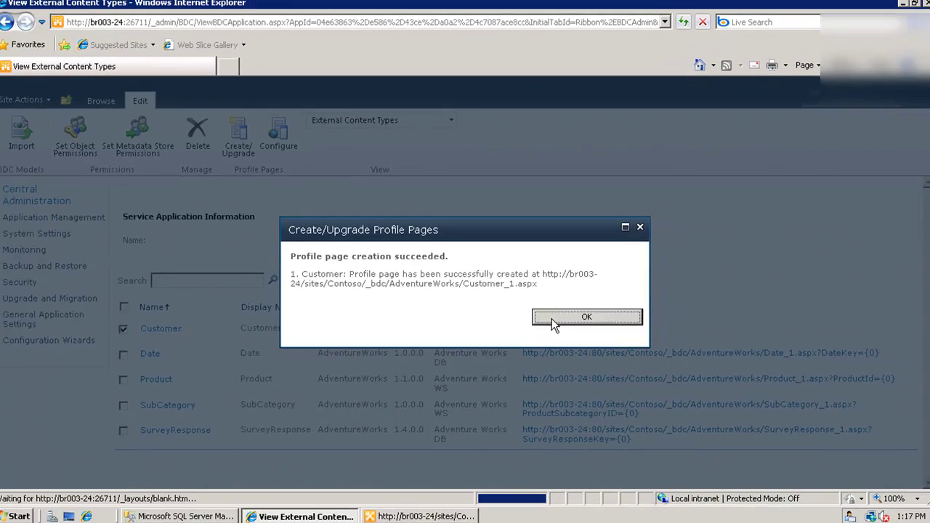
{"action": "left_click", "coordinate": [617, 319]}
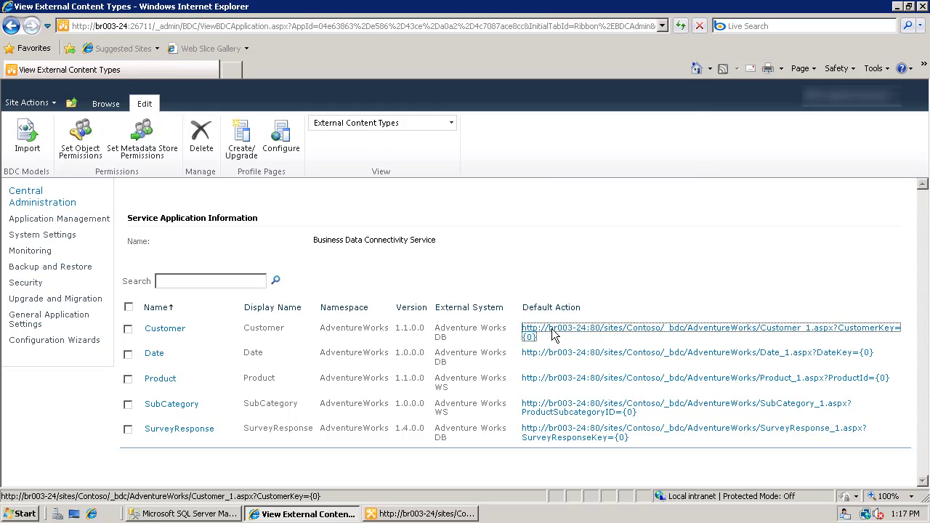
Open the Customer content type's default action link in a new browser tab and switch to it
{"action": "right_click", "coordinate": [552, 333]}
{"action": "left_click", "coordinate": [593, 124]}
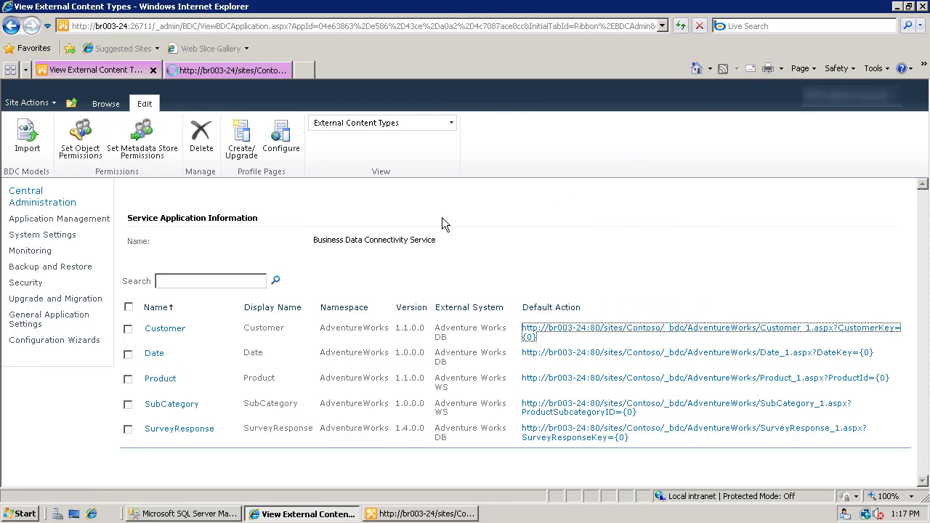
{"action": "left_click", "coordinate": [231, 72]}
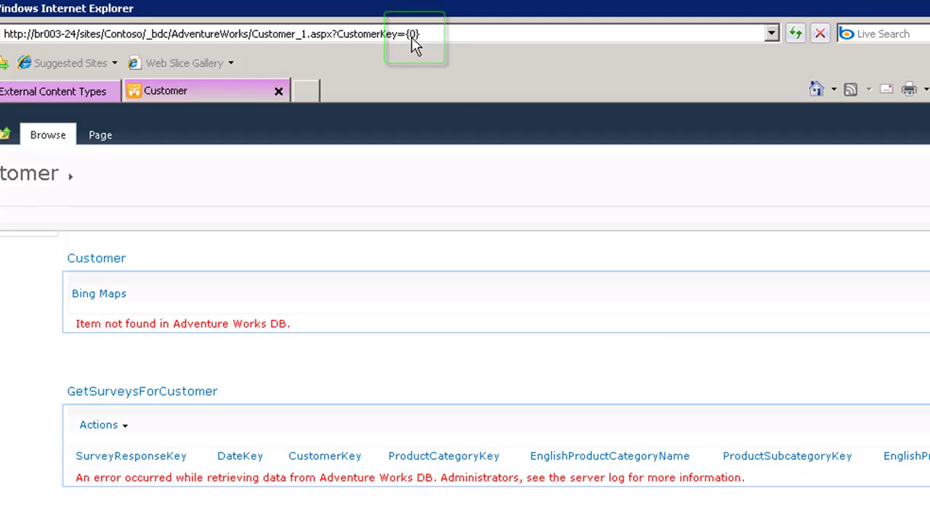
Load one customer's profile by replacing the {0} placeholder after CustomerKey= in the page address with a customer key
{"action": "left_click", "coordinate": [409, 35]}
{"action": "left_click", "coordinate": [431, 33]}
{"action": "key", "text": "shift+Left"}
{"action": "key", "text": "shift+Left"}
{"action": "key", "text": "shift+Left"}
{"action": "key", "text": "BackSpace"}
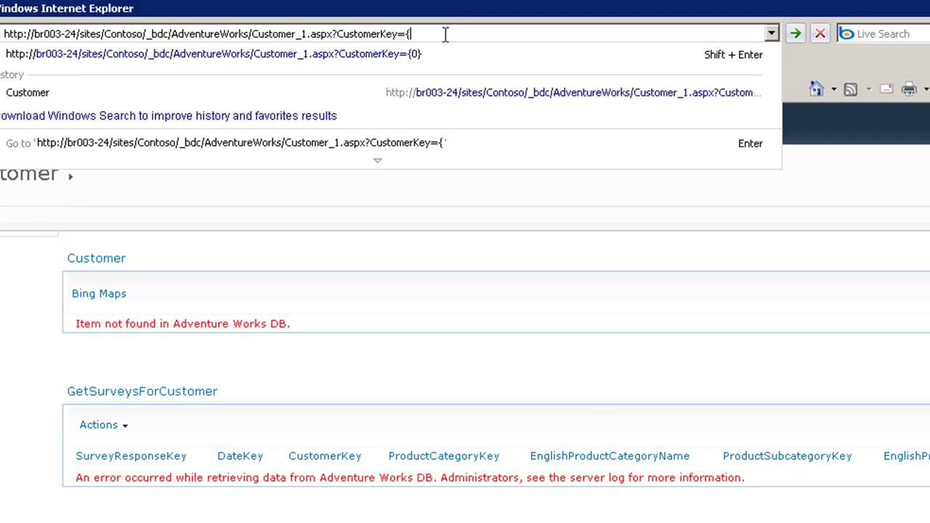
{"action": "type", "text": "11001"}
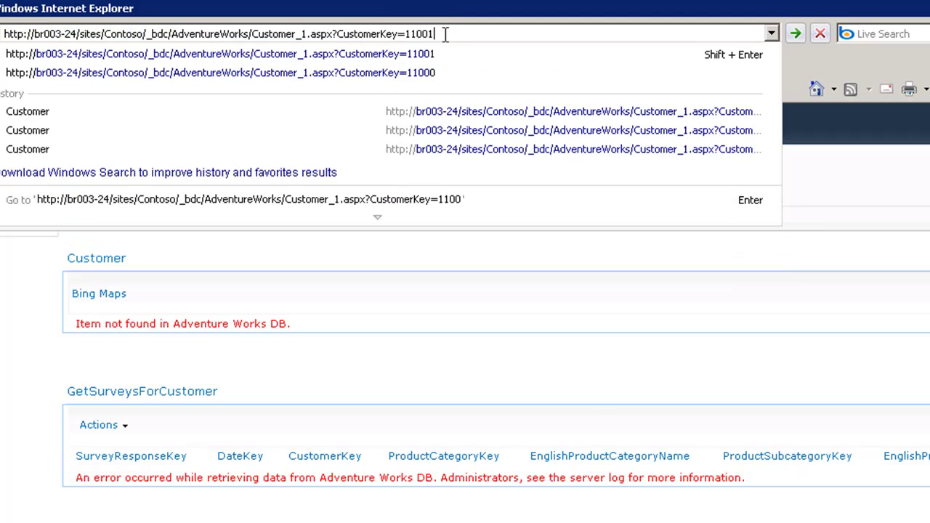
{"action": "key", "text": "Return"}
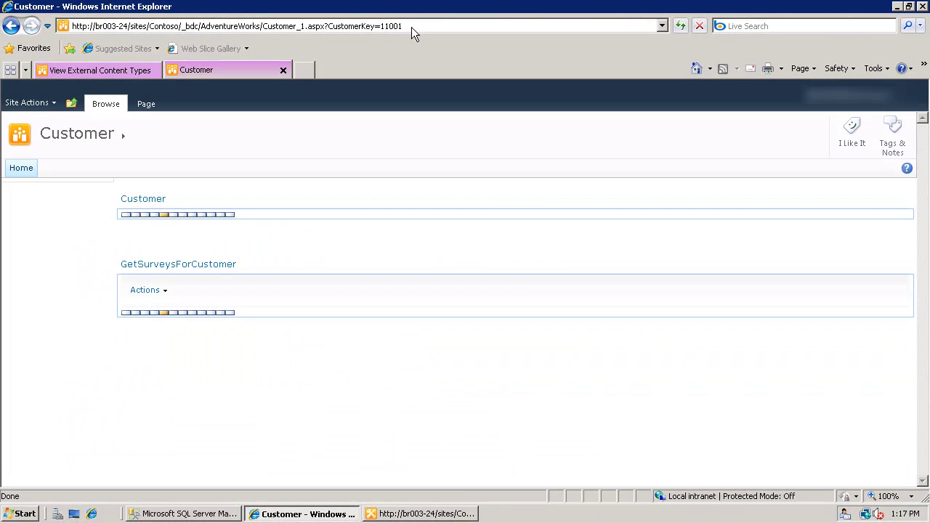
{"action": "left_click", "coordinate": [496, 125]}
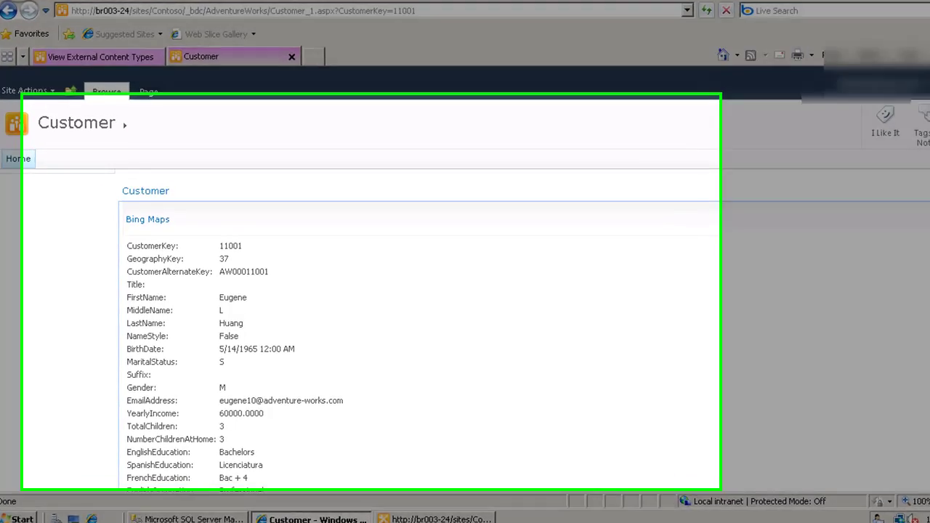
Review the loaded customer's profile and related surveys, and examine the associations and actions defined in the Customer external content type
{"action": "scroll", "coordinate": [925, 250], "scroll_direction": "down", "scroll_amount": 2}
{"action": "scroll", "coordinate": [465, 262], "scroll_direction": "down", "scroll_amount": 3}
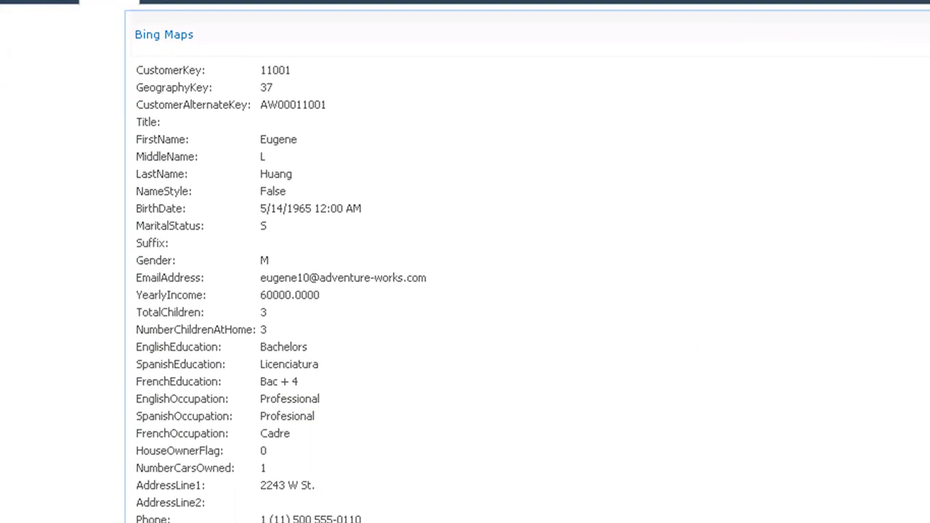
{"action": "scroll", "coordinate": [465, 261], "scroll_direction": "down", "scroll_amount": 2}
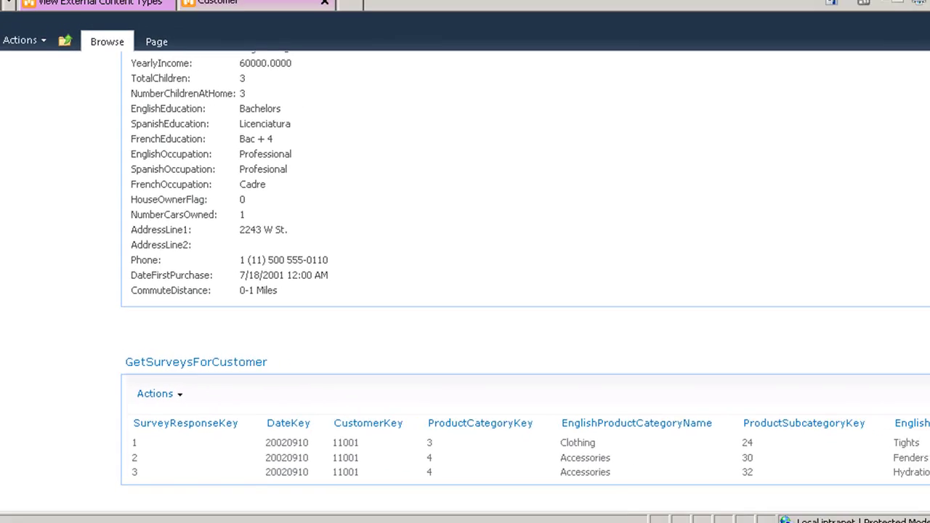
{"action": "left_click_drag", "start_coordinate": [926, 403], "coordinate": [926, 238]}
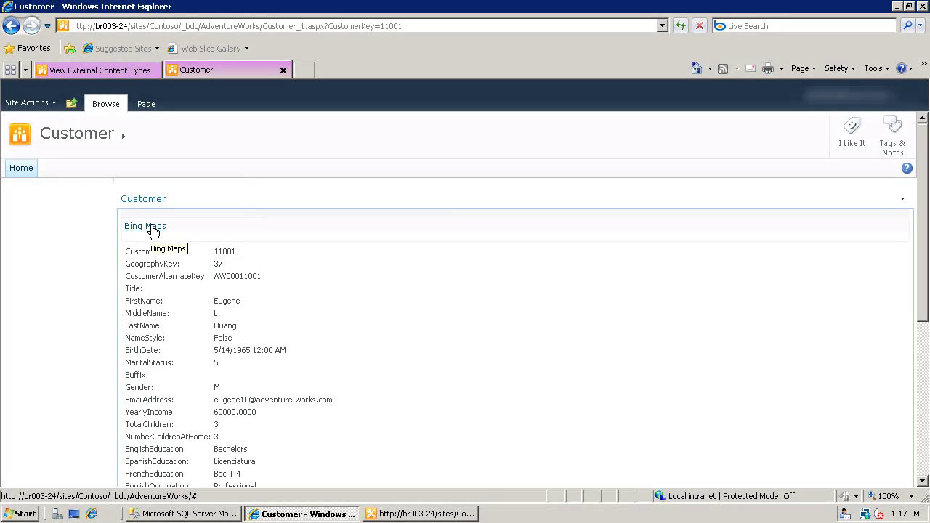
{"action": "left_click", "coordinate": [119, 71]}
{"action": "mouse_move", "coordinate": [169, 334]}
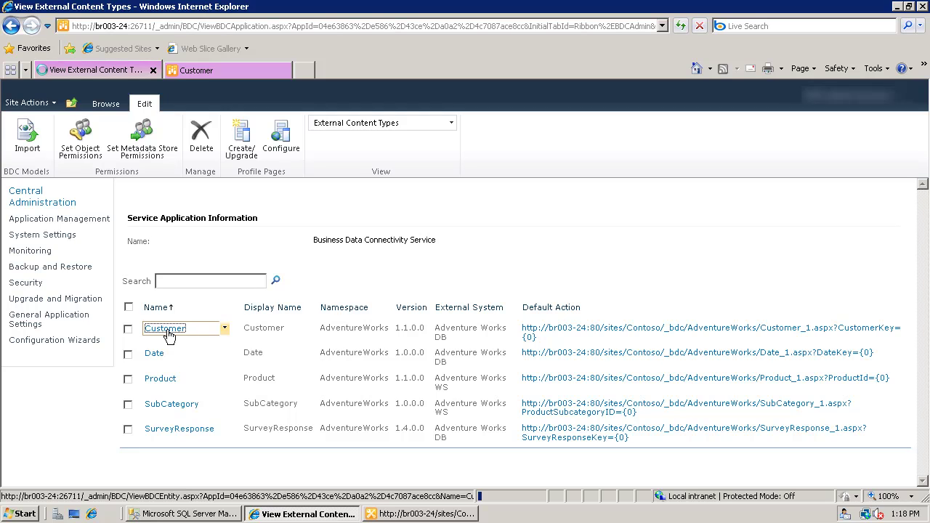
{"action": "left_click", "coordinate": [166, 329]}
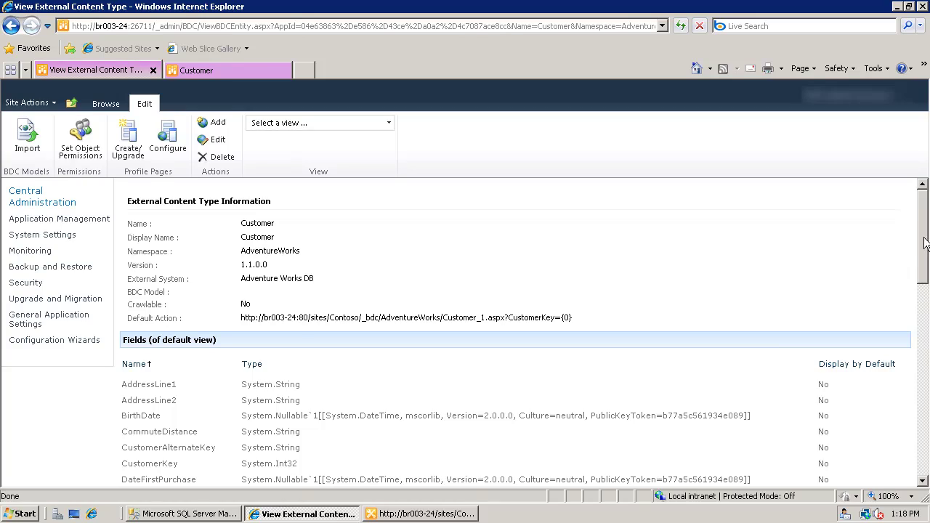
{"action": "left_click_drag", "start_coordinate": [925, 243], "coordinate": [921, 425]}
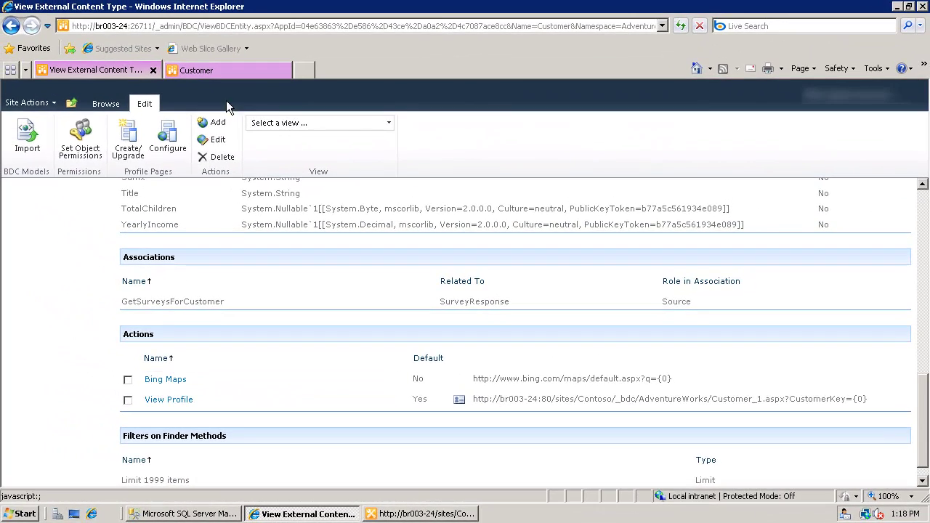
Return to the customer profile page and put it into edit mode
{"action": "left_click", "coordinate": [227, 73]}
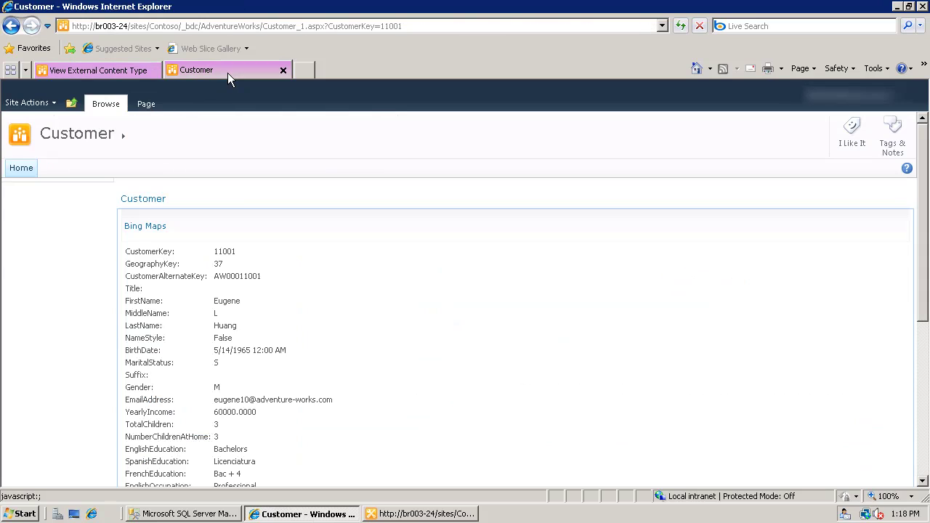
{"action": "left_click", "coordinate": [144, 105]}
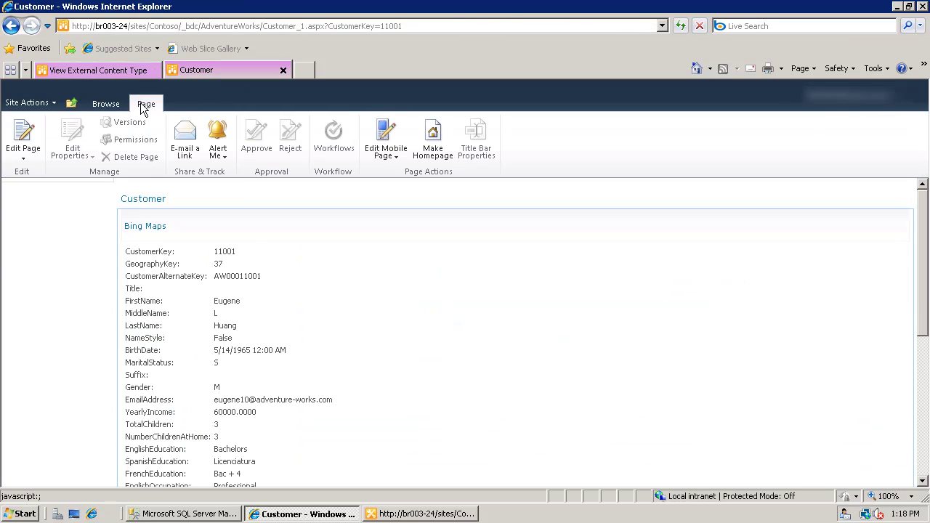
{"action": "left_click", "coordinate": [23, 138]}
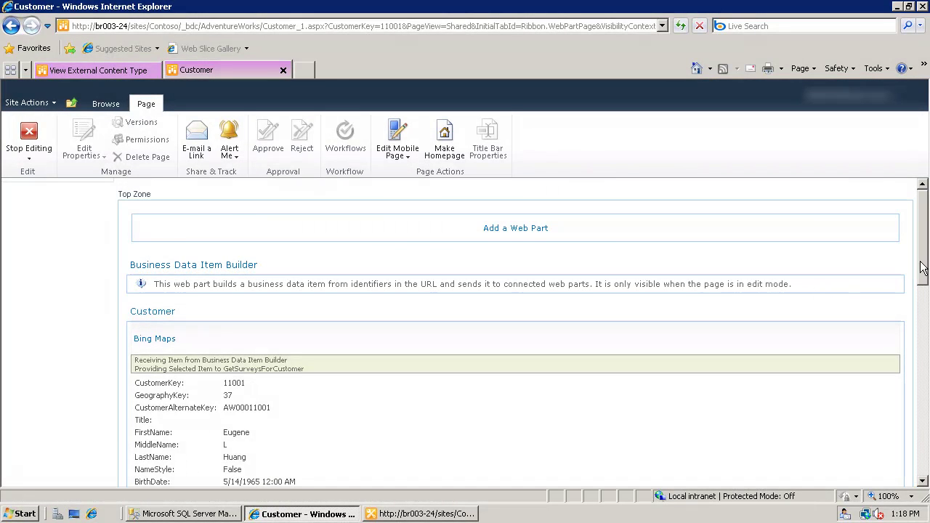
Add a Business Data Actions web part from the Business Data category to the Bottom Zone
{"action": "left_click_drag", "start_coordinate": [924, 263], "coordinate": [926, 454]}
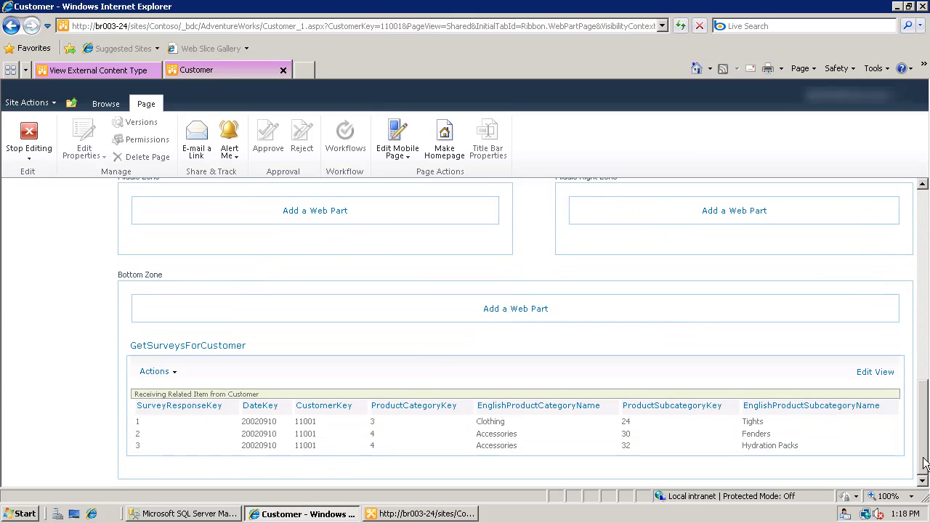
{"action": "left_click", "coordinate": [511, 312]}
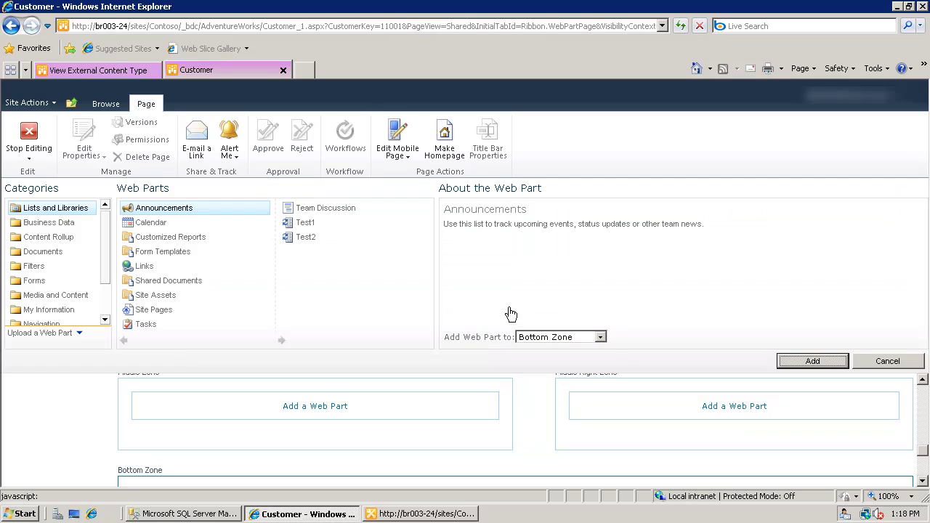
{"action": "left_click", "coordinate": [51, 222]}
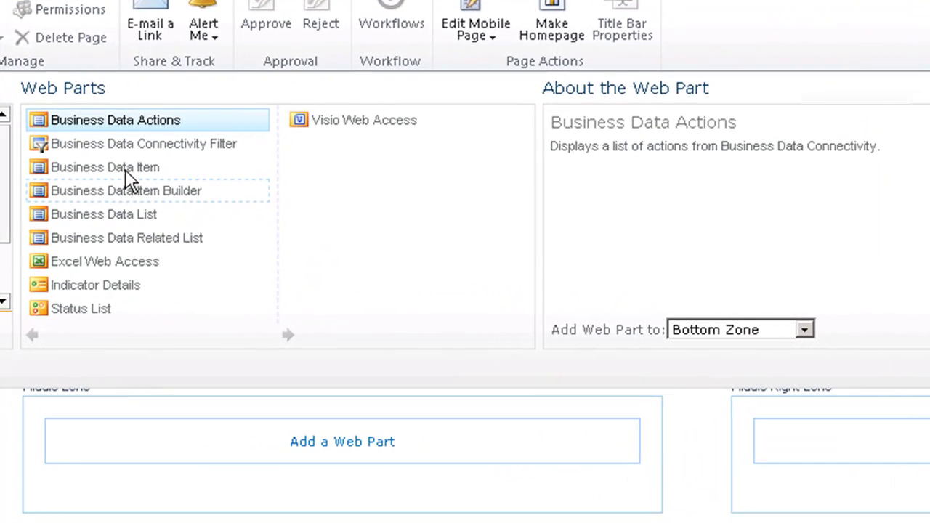
{"action": "left_click", "coordinate": [181, 238]}
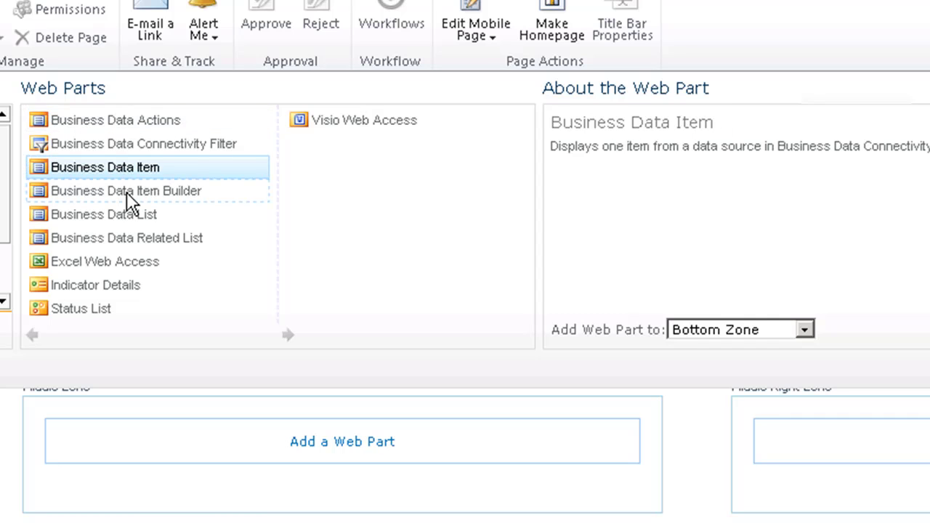
{"action": "left_click", "coordinate": [131, 200]}
{"action": "left_click", "coordinate": [131, 247]}
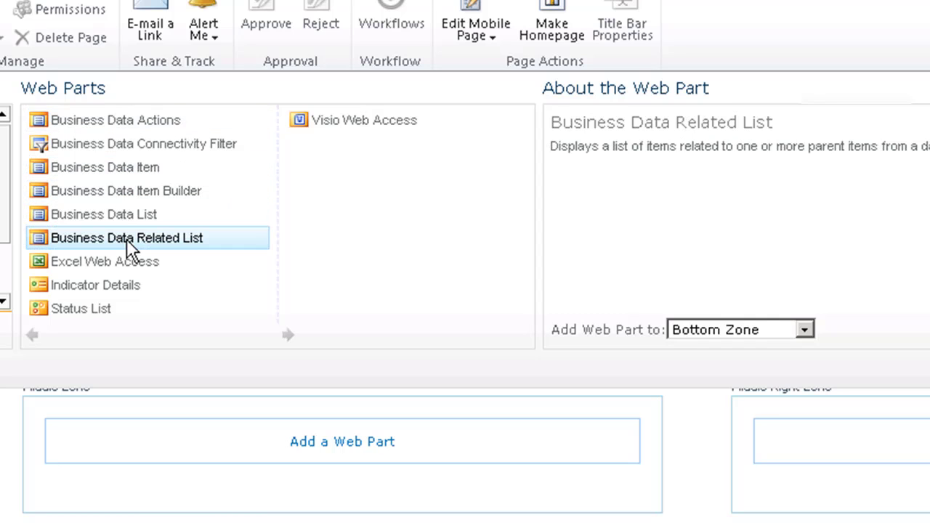
{"action": "left_click", "coordinate": [127, 122]}
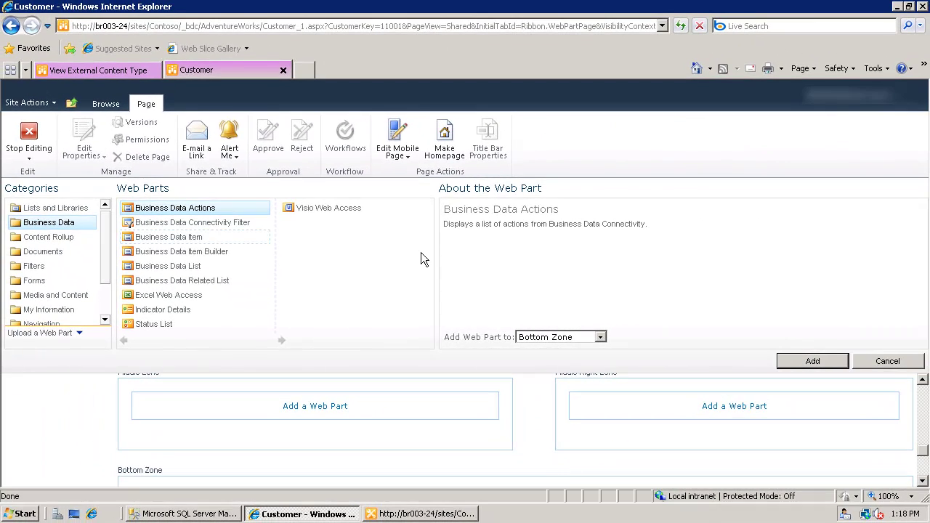
{"action": "left_click", "coordinate": [799, 361]}
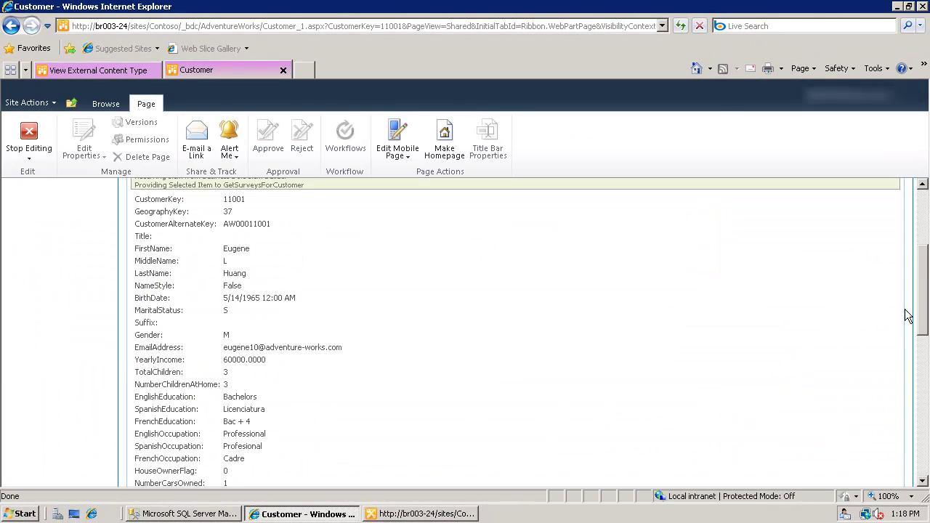
Open the Business Data Actions web part's settings and set its type to Customer from Adventure Works DB
{"action": "scroll", "coordinate": [924, 321], "scroll_direction": "down", "scroll_amount": 8}
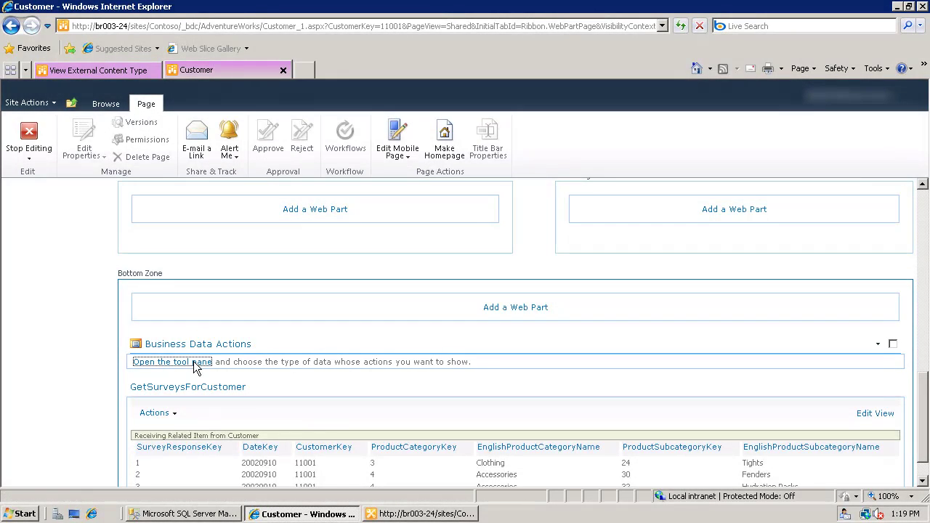
{"action": "left_click", "coordinate": [193, 362]}
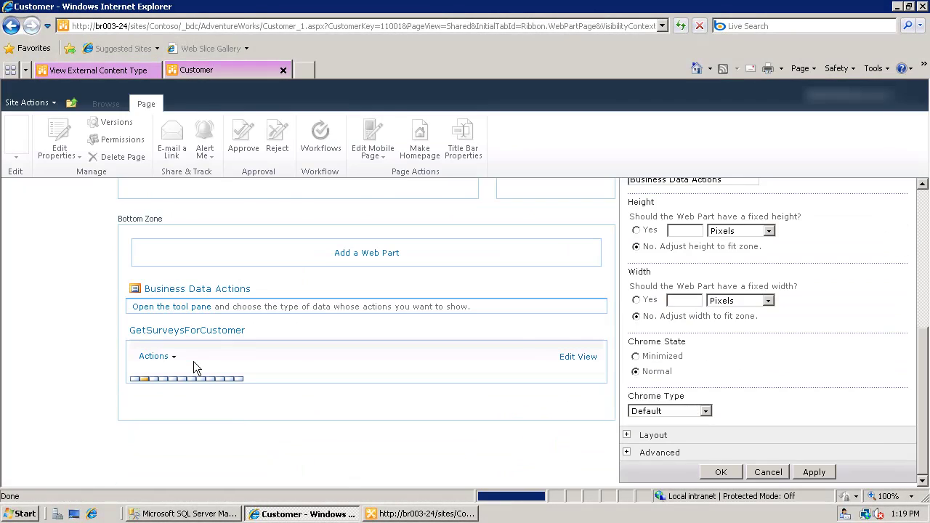
{"action": "left_click_drag", "start_coordinate": [519, 478], "coordinate": [770, 483]}
{"action": "left_click_drag", "start_coordinate": [926, 348], "coordinate": [913, 254]}
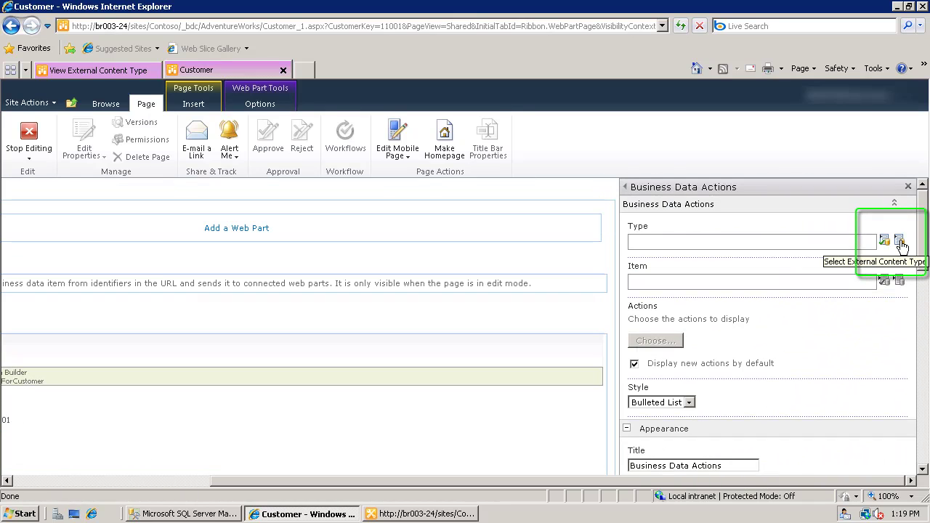
{"action": "left_click", "coordinate": [900, 244]}
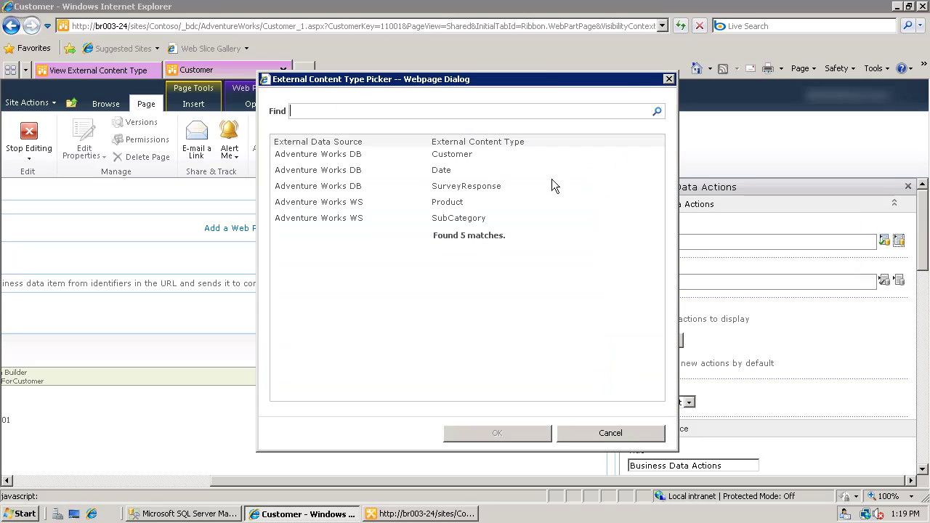
{"action": "left_click", "coordinate": [465, 159]}
{"action": "left_click", "coordinate": [497, 434]}
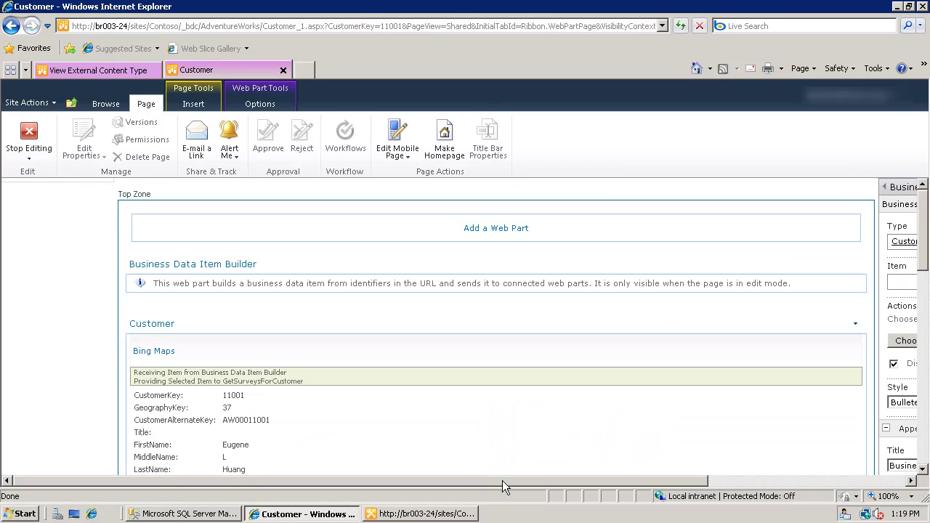
View the customer items available to the Business Data Actions web part without choosing one, and apply the web part's settings
{"action": "left_click_drag", "start_coordinate": [502, 480], "coordinate": [736, 492]}
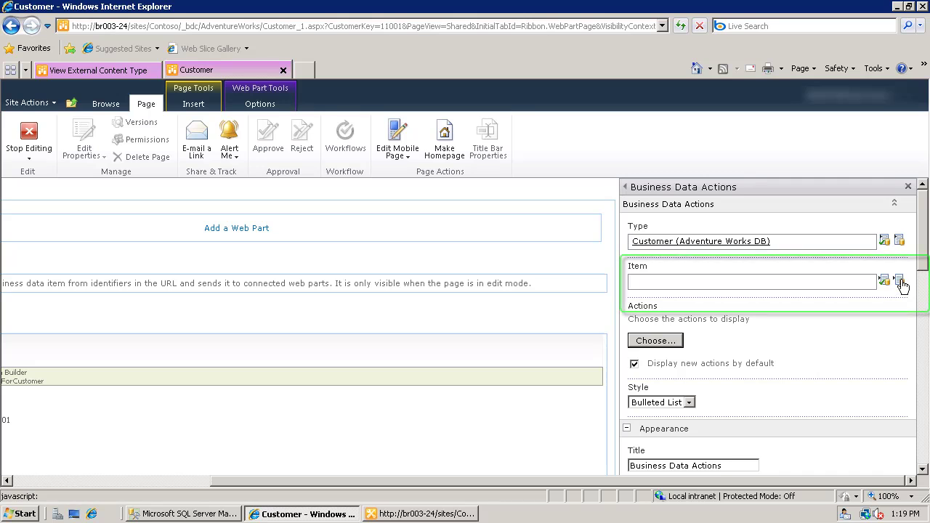
{"action": "left_click", "coordinate": [898, 281]}
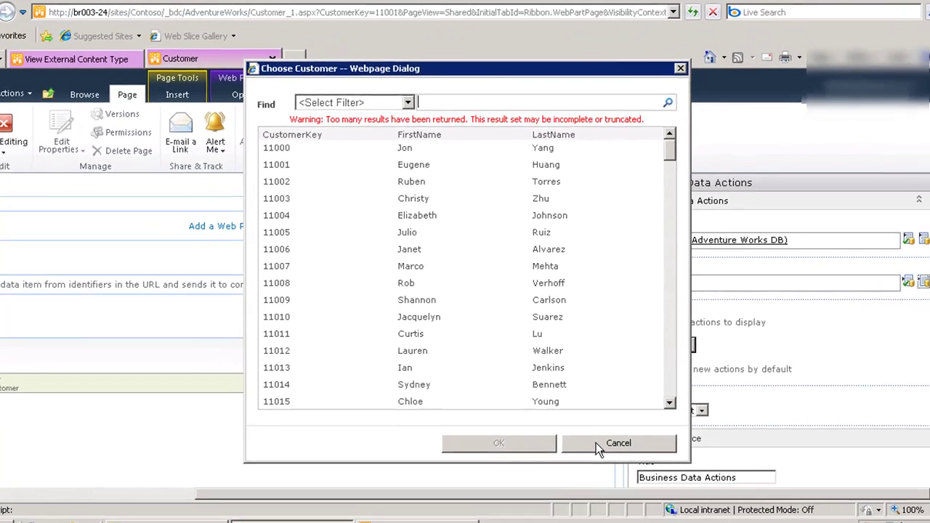
{"action": "left_click", "coordinate": [610, 477]}
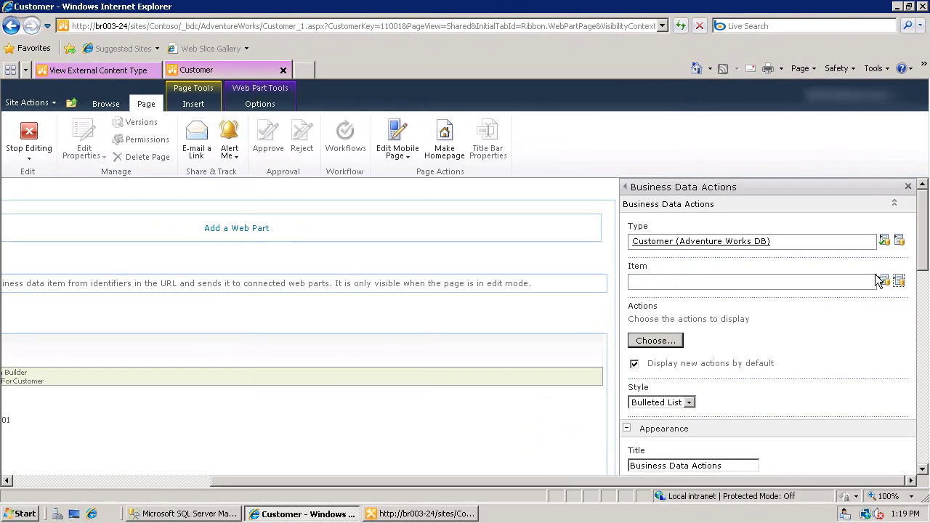
{"action": "scroll", "coordinate": [926, 258], "scroll_direction": "down", "scroll_amount": 5}
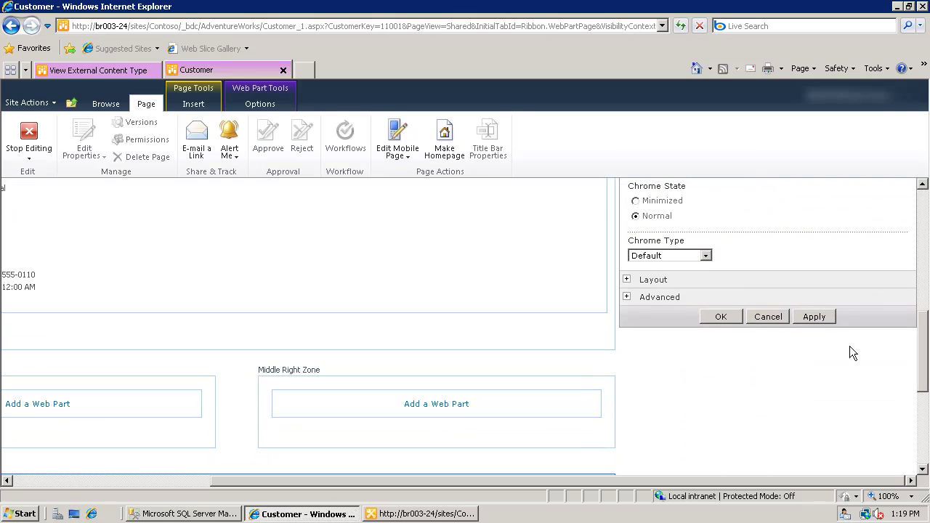
{"action": "left_click", "coordinate": [718, 317]}
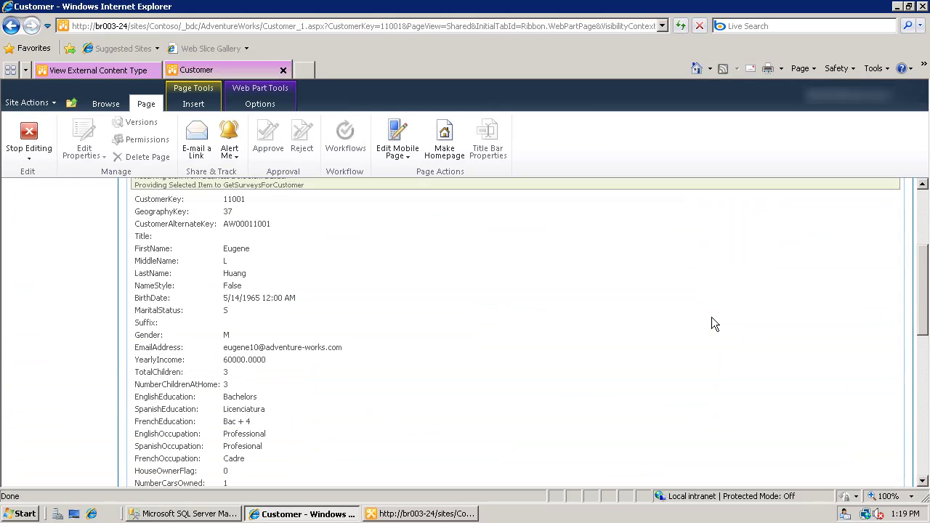
Connect the Customer Actions web part in the Bottom Zone to get its item from the Customer web part, and stop editing the page
{"action": "left_click_drag", "start_coordinate": [921, 282], "coordinate": [919, 407]}
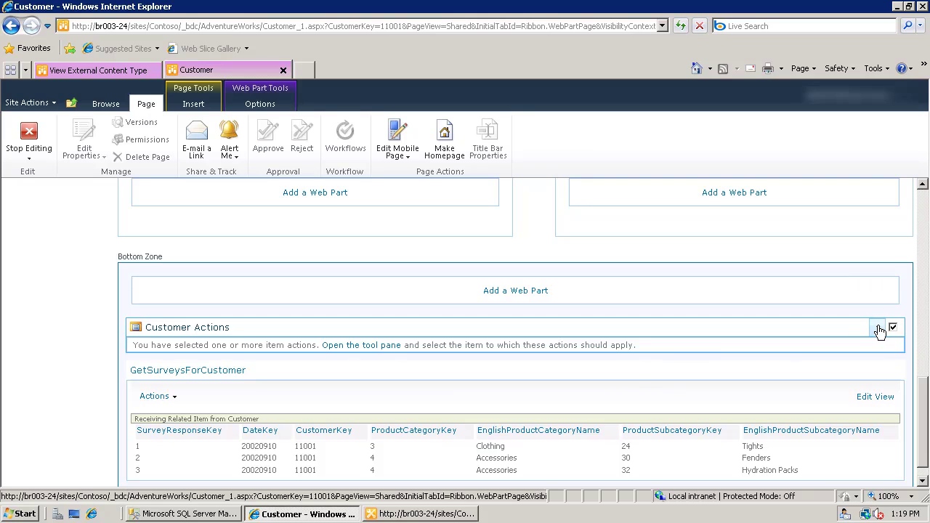
{"action": "left_click", "coordinate": [878, 329]}
{"action": "mouse_move", "coordinate": [854, 411]}
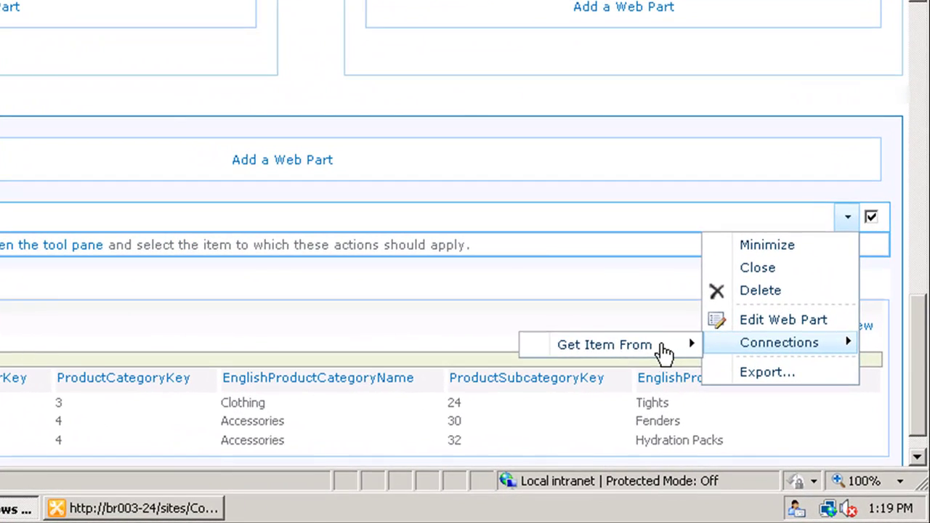
{"action": "mouse_move", "coordinate": [758, 412]}
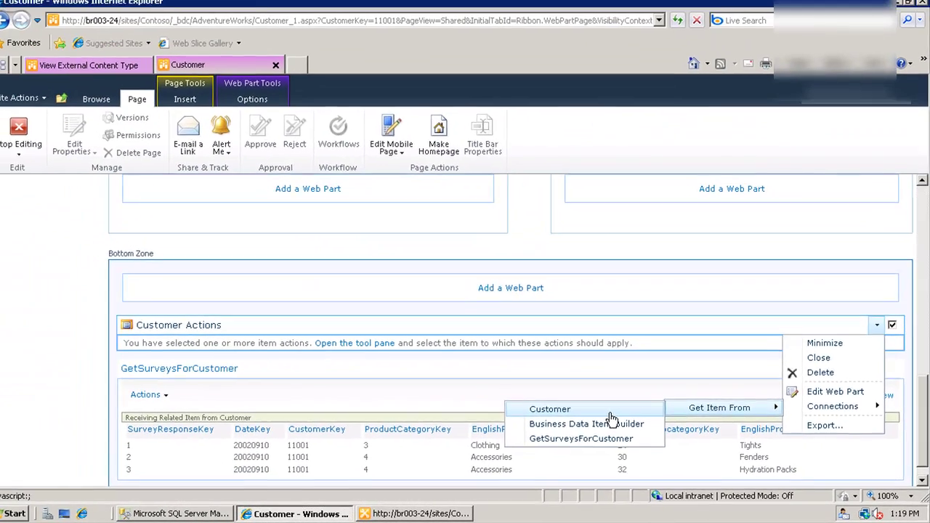
{"action": "left_click", "coordinate": [438, 356]}
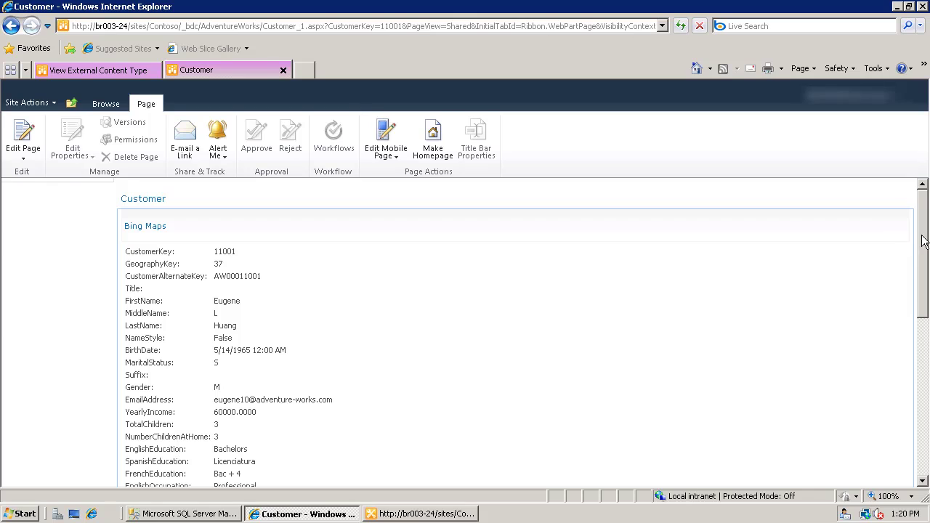
Check the Customer Actions on the profile page and view the Bing Maps action in a separate tab
{"action": "left_click_drag", "start_coordinate": [922, 241], "coordinate": [919, 348]}
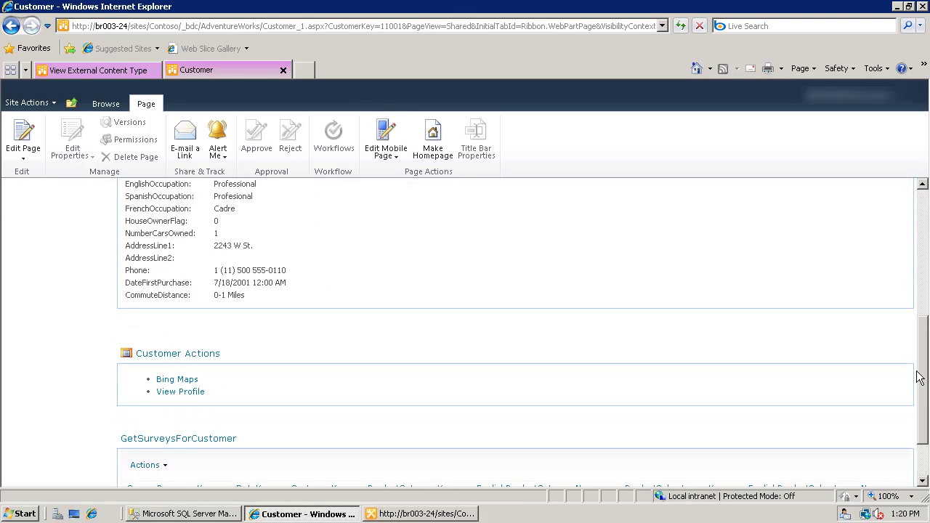
{"action": "scroll", "coordinate": [916, 377], "scroll_direction": "down", "scroll_amount": 2}
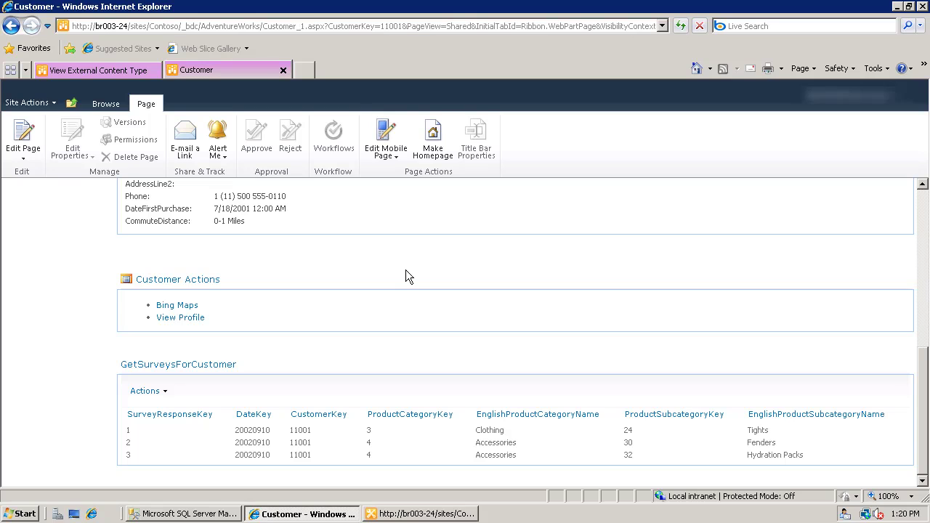
{"action": "right_click", "coordinate": [194, 308]}
{"action": "left_click", "coordinate": [260, 95]}
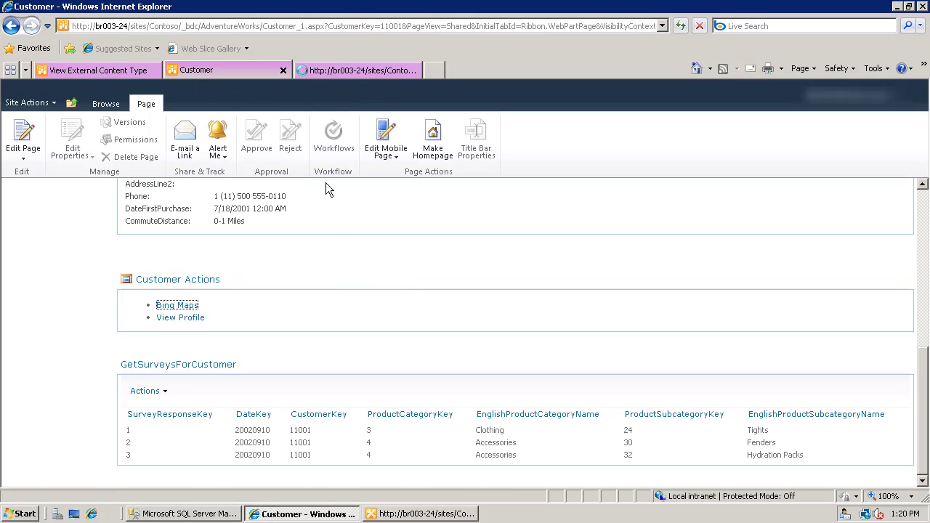
{"action": "left_click", "coordinate": [367, 69]}
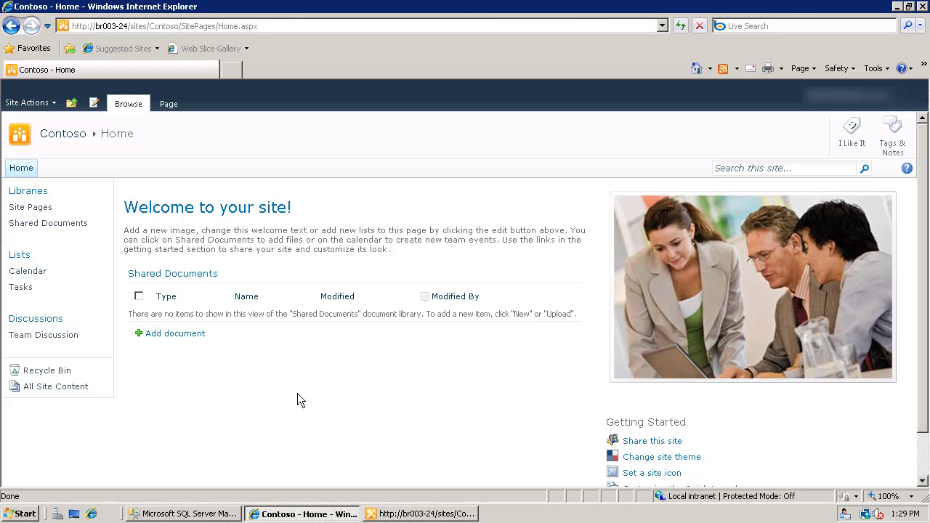
Create a new page named Survey Results in the Contoso site
{"action": "left_click", "coordinate": [30, 102]}
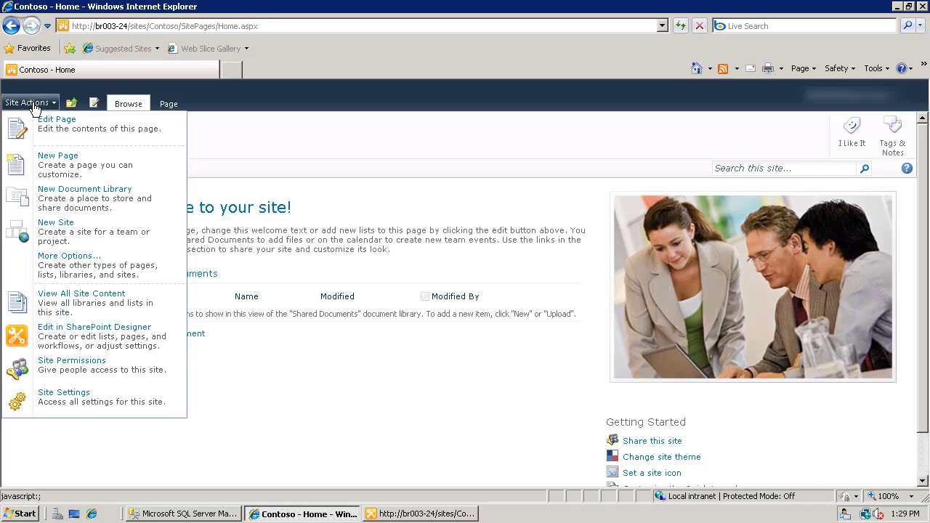
{"action": "left_click", "coordinate": [44, 166]}
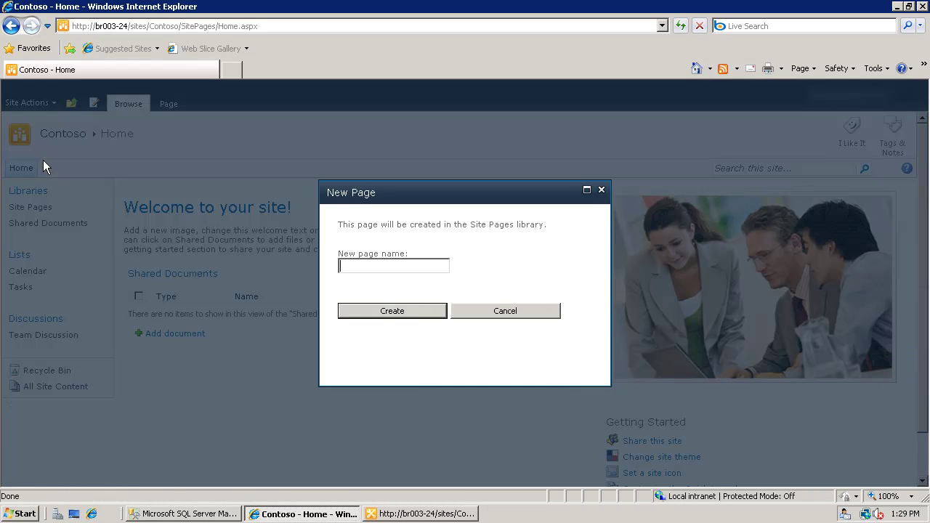
{"action": "type", "text": "Survey Results"}
{"action": "key", "text": "Return"}
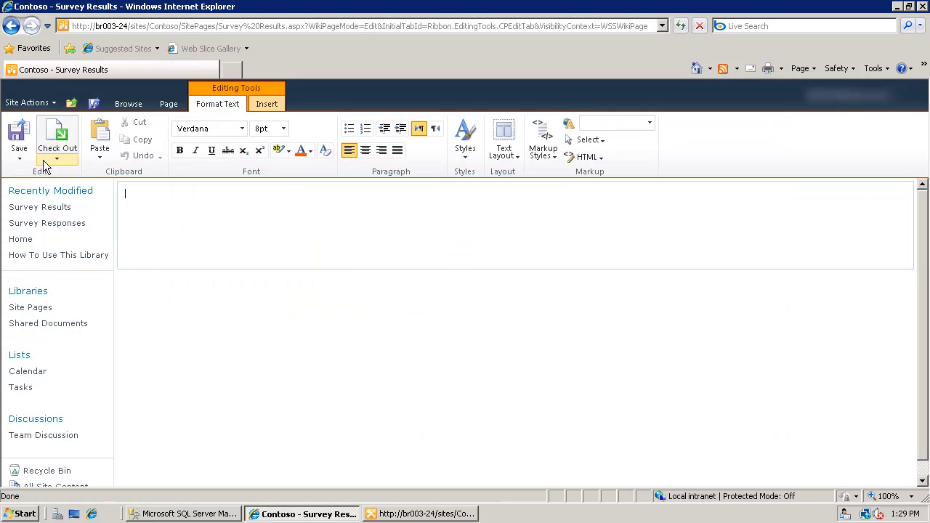
Insert a Business Data List web part from the Business Data category into the Survey Results page's Rich Content area
{"action": "left_click", "coordinate": [264, 105]}
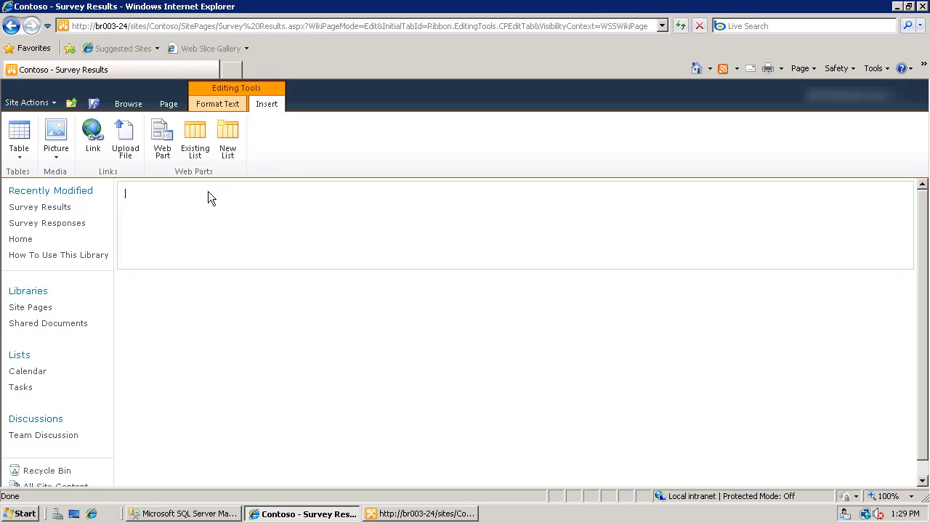
{"action": "left_click", "coordinate": [164, 140]}
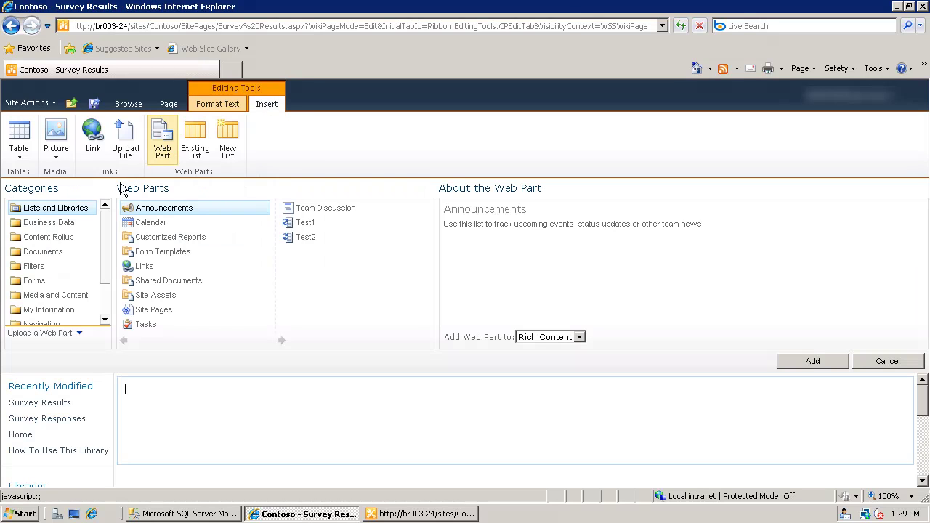
{"action": "left_click", "coordinate": [58, 223]}
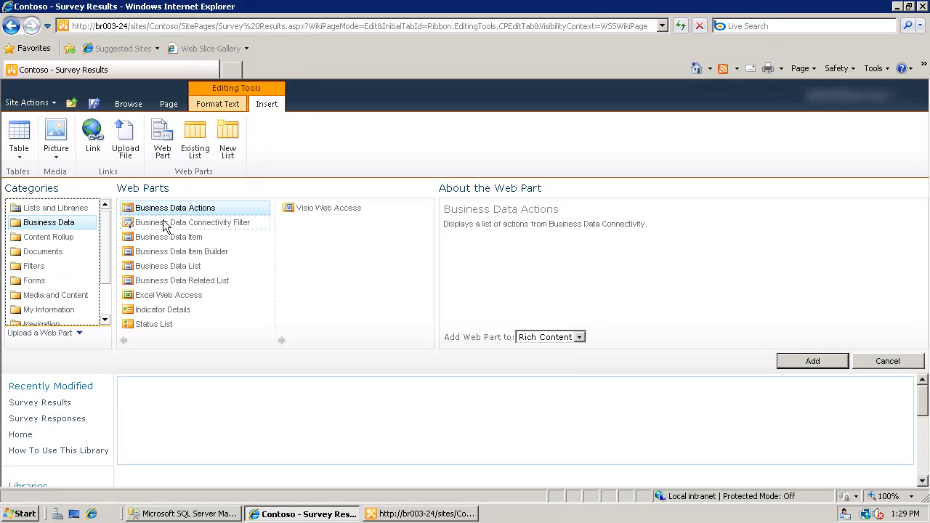
{"action": "left_click", "coordinate": [175, 268]}
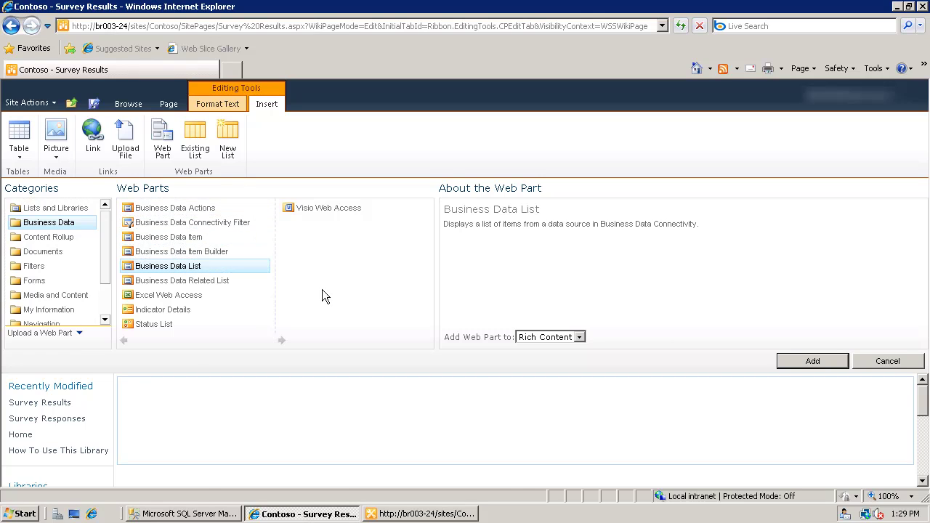
{"action": "left_click", "coordinate": [783, 365]}
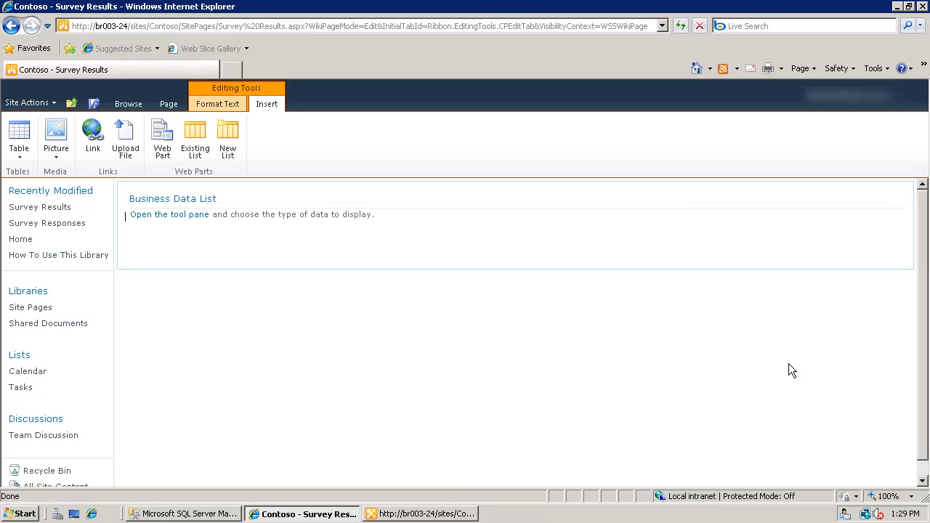
Insert a Business Data Related List web part below the Business Data List
{"action": "left_click", "coordinate": [162, 136]}
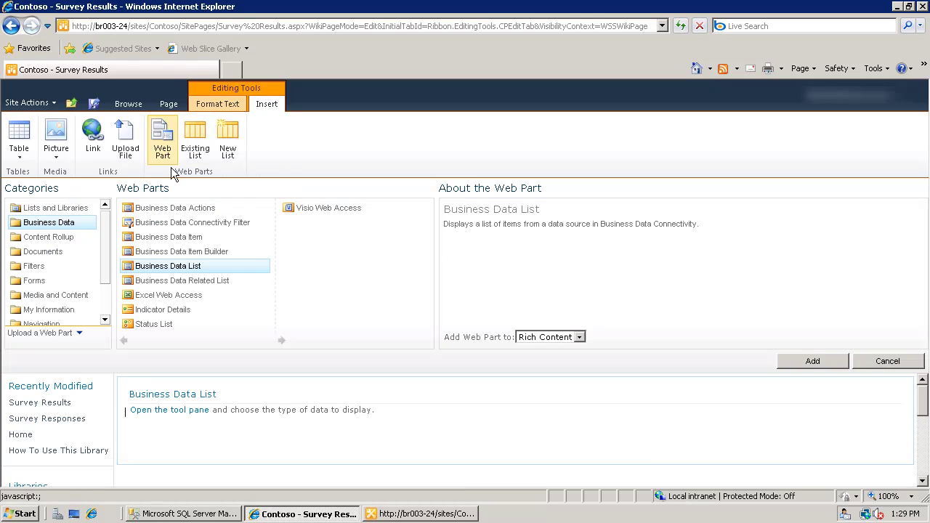
{"action": "left_click", "coordinate": [189, 282]}
{"action": "left_click", "coordinate": [793, 363]}
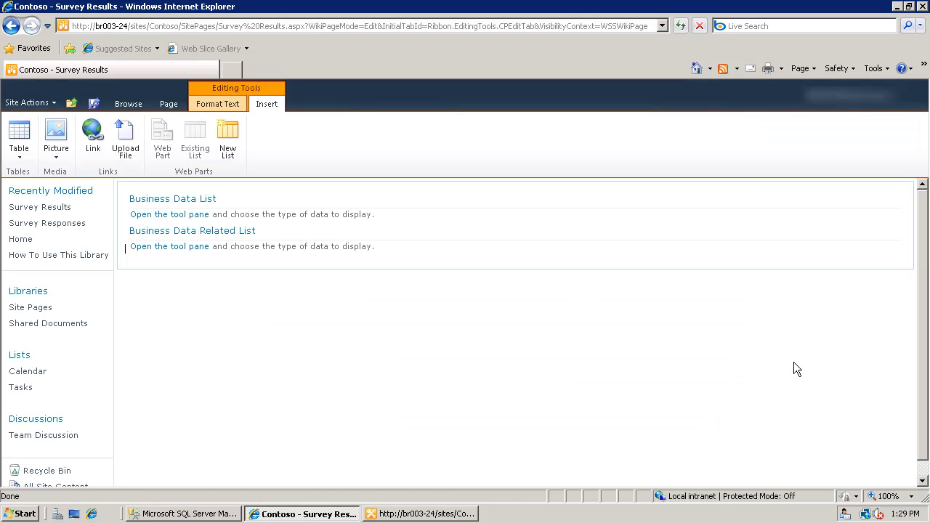
Set the Business Data List web part's type to Customer from Adventure Works DB and apply its settings
{"action": "left_click", "coordinate": [194, 216]}
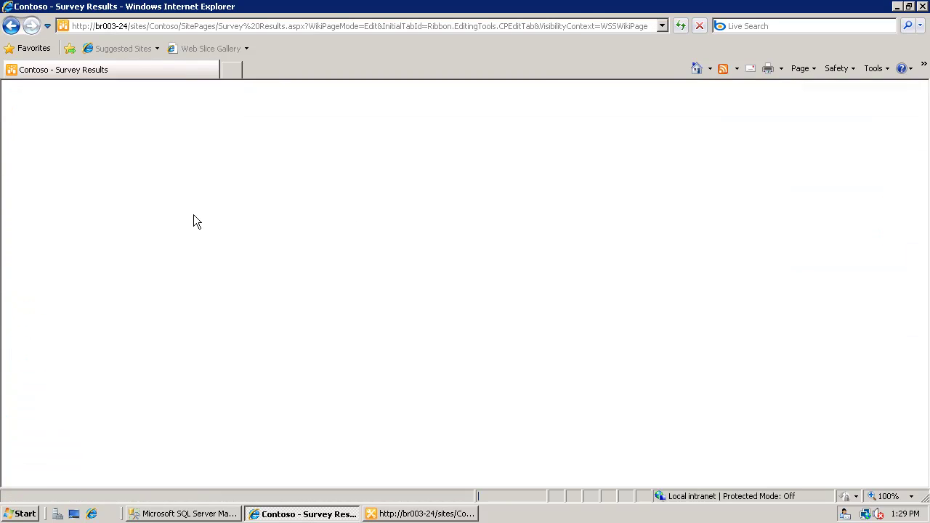
{"action": "left_click", "coordinate": [899, 240]}
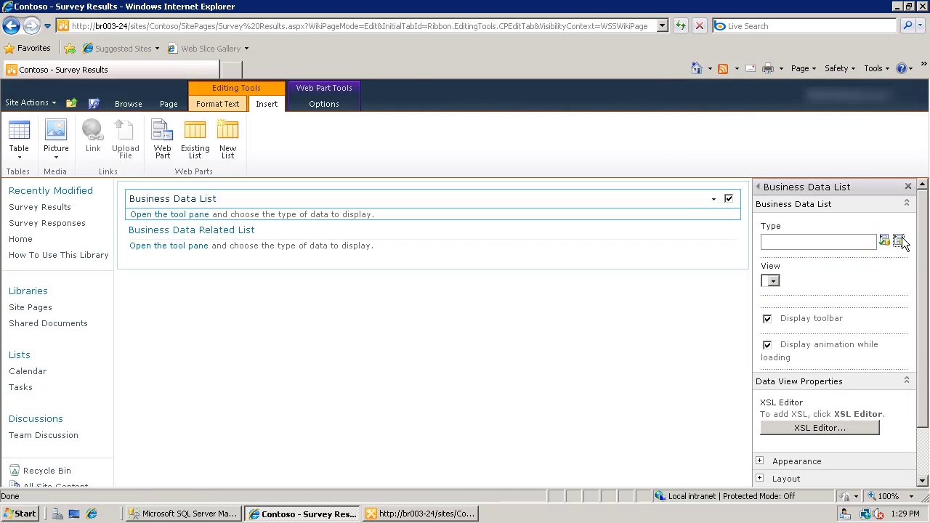
{"action": "left_click", "coordinate": [482, 154]}
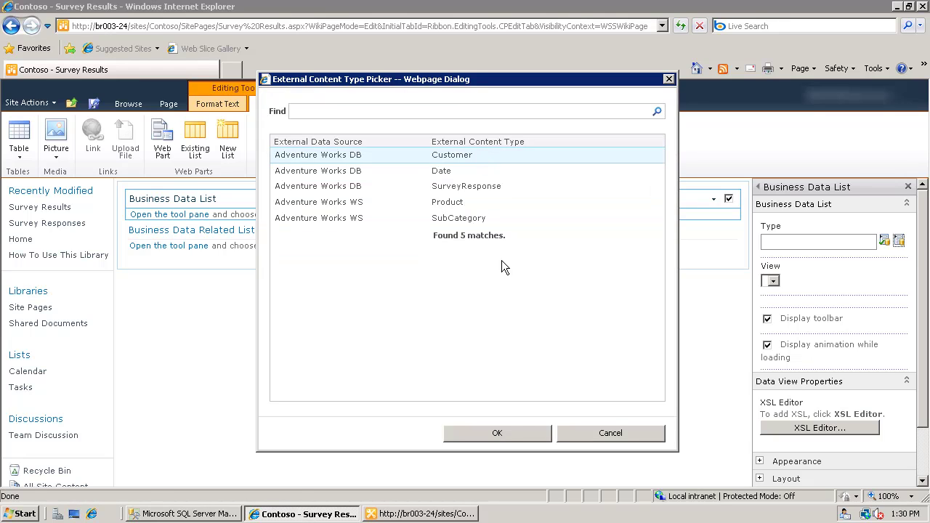
{"action": "left_click", "coordinate": [510, 430]}
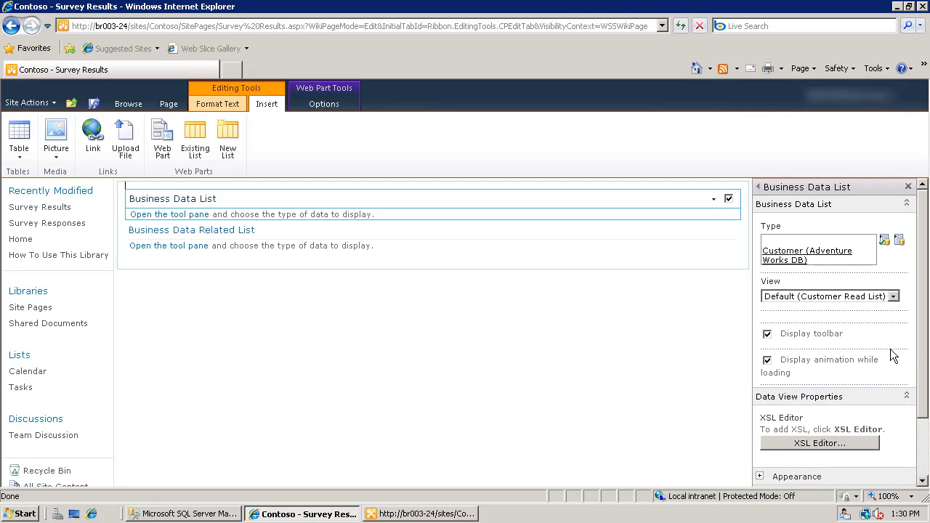
{"action": "left_click_drag", "start_coordinate": [924, 328], "coordinate": [924, 418]}
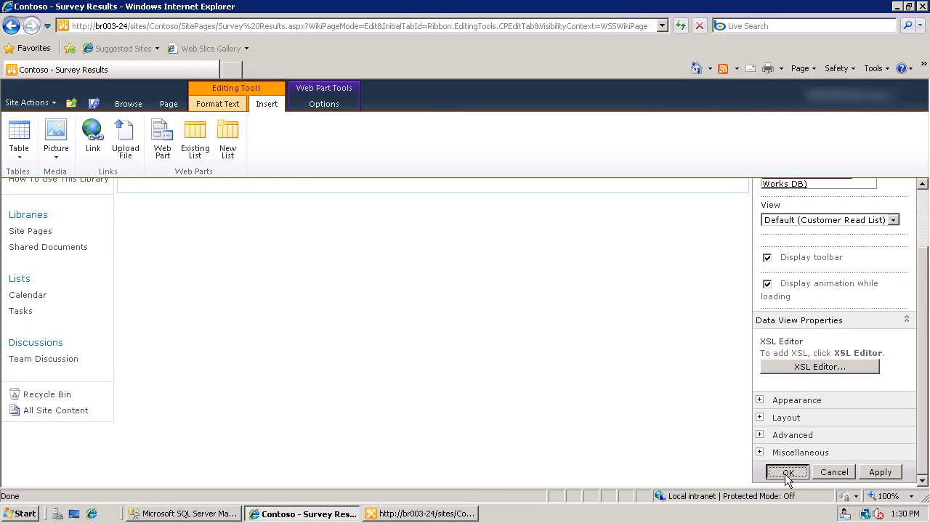
{"action": "key", "text": "Return"}
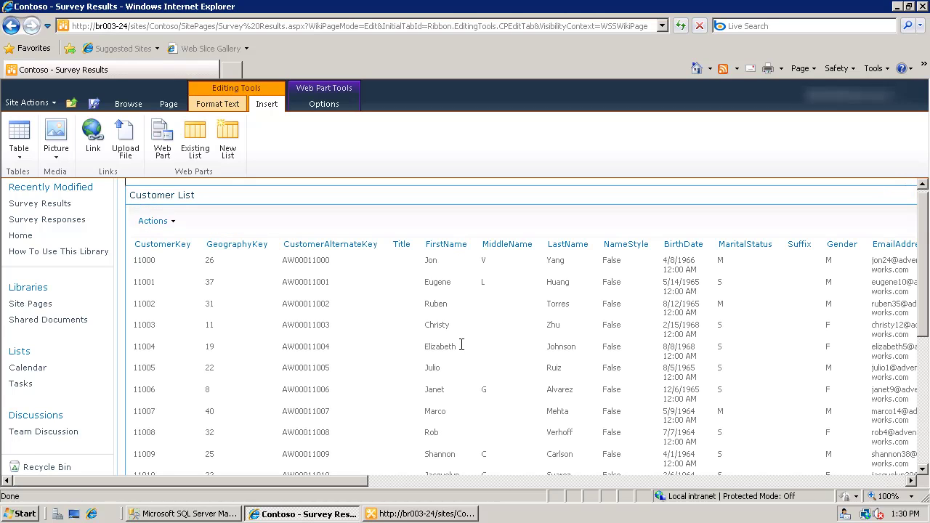
Open the Business Data Related List web part's settings and set its type to SurveyResponse from Adventure Works DB
{"action": "scroll", "coordinate": [542, 426], "scroll_direction": "down", "scroll_amount": 5}
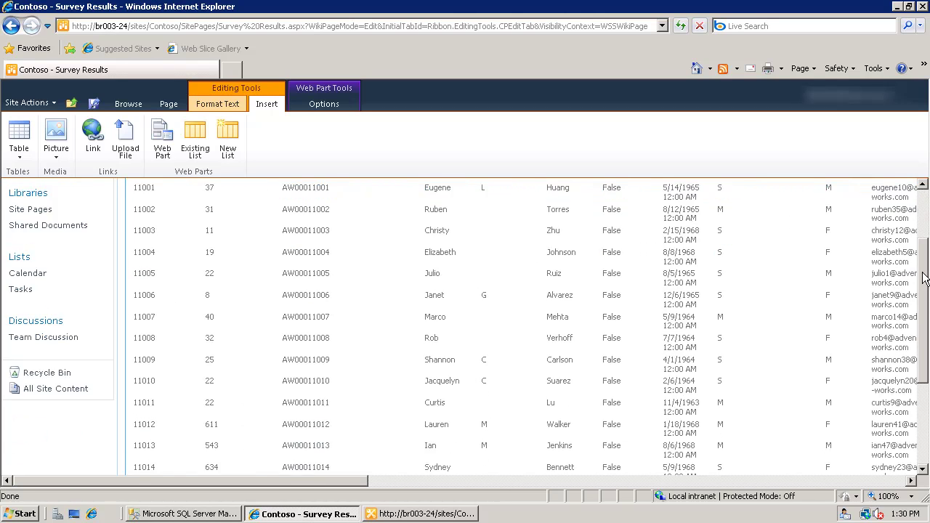
{"action": "left_click", "coordinate": [190, 456]}
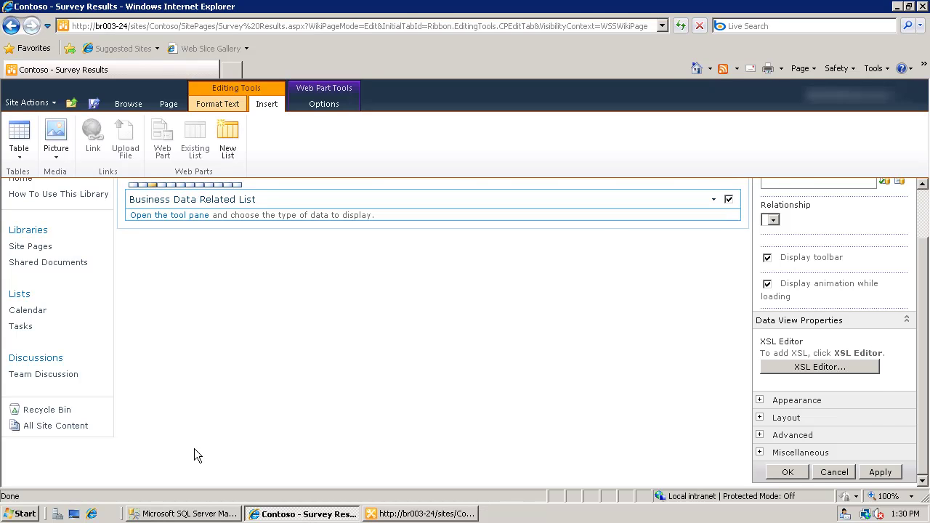
{"action": "left_click_drag", "start_coordinate": [341, 480], "coordinate": [908, 480]}
{"action": "scroll", "coordinate": [923, 349], "scroll_direction": "up", "scroll_amount": 3}
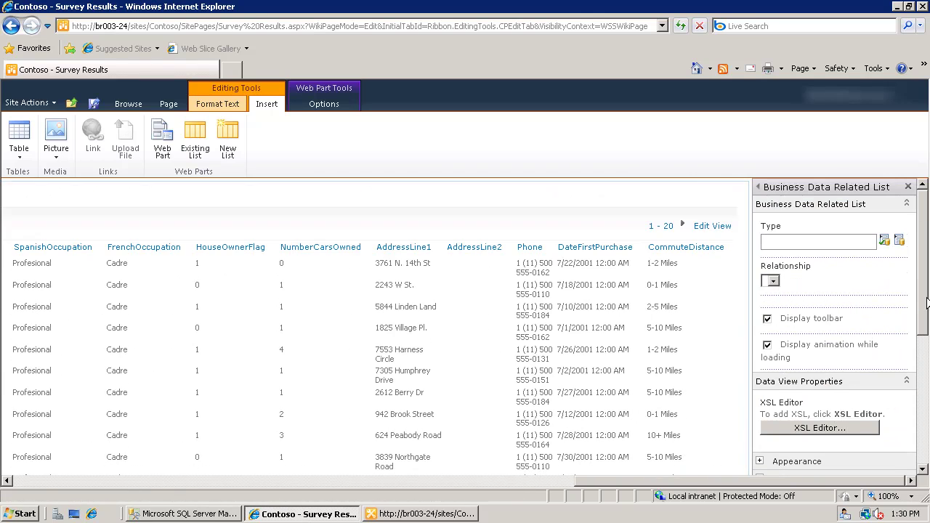
{"action": "left_click", "coordinate": [899, 241]}
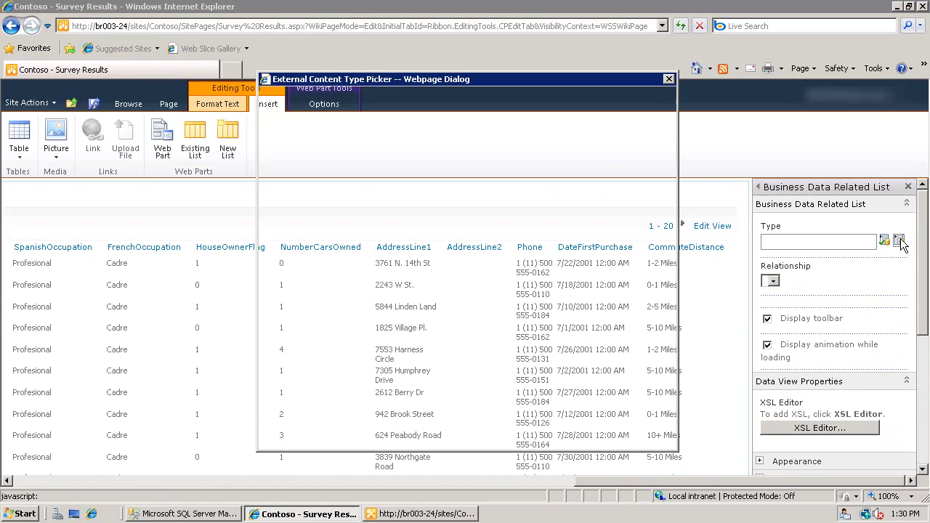
{"action": "left_click", "coordinate": [469, 158]}
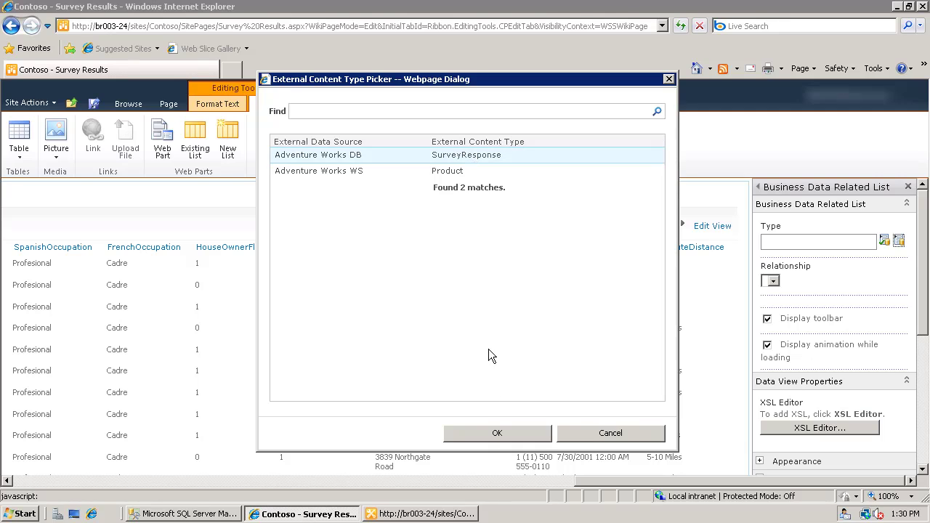
{"action": "left_click", "coordinate": [490, 432]}
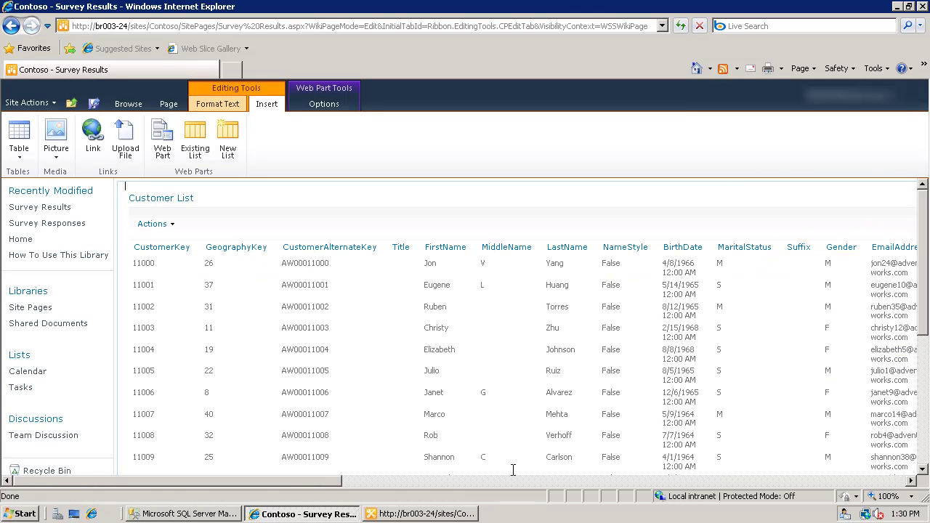
Confirm the Business Data Related List settings with the SurveyResponse type and the Default (GetSurveysForCustomer) relationship
{"action": "left_click", "coordinate": [679, 482]}
{"action": "left_click", "coordinate": [680, 482]}
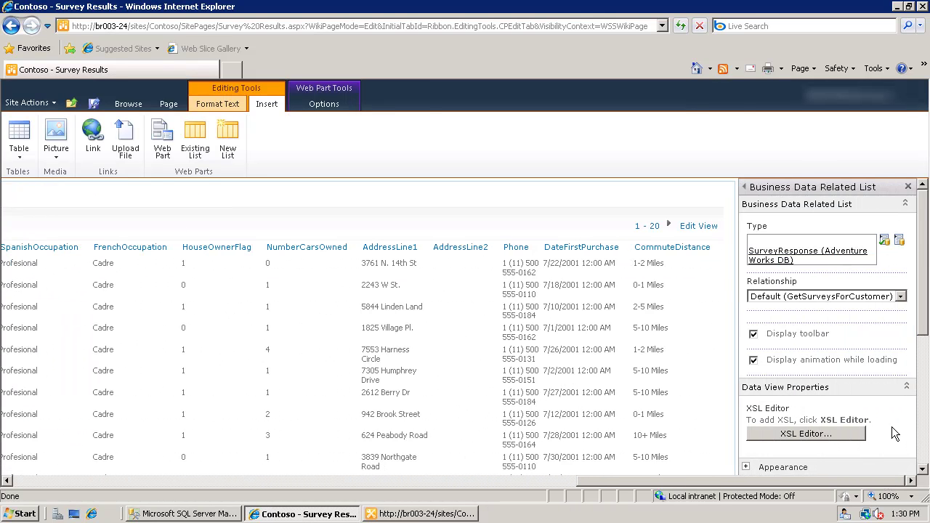
{"action": "left_click_drag", "start_coordinate": [921, 327], "coordinate": [921, 407]}
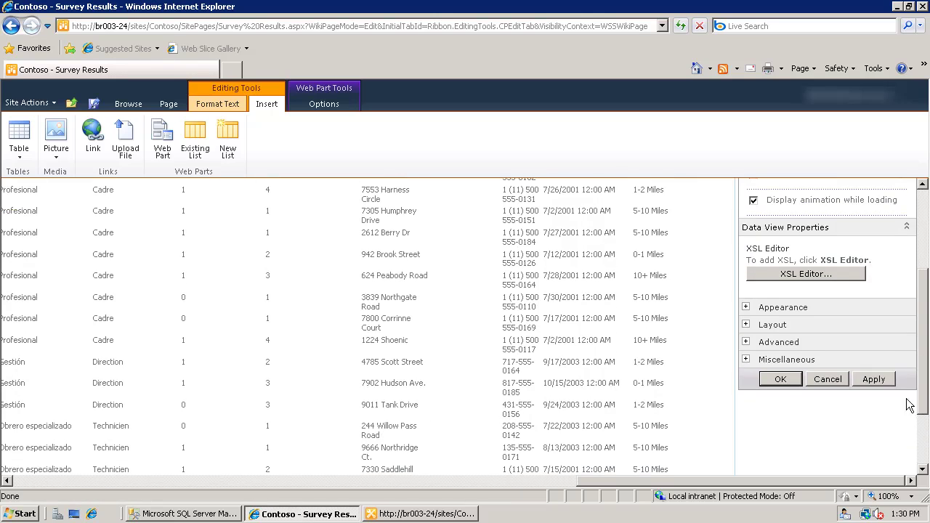
{"action": "left_click", "coordinate": [780, 378]}
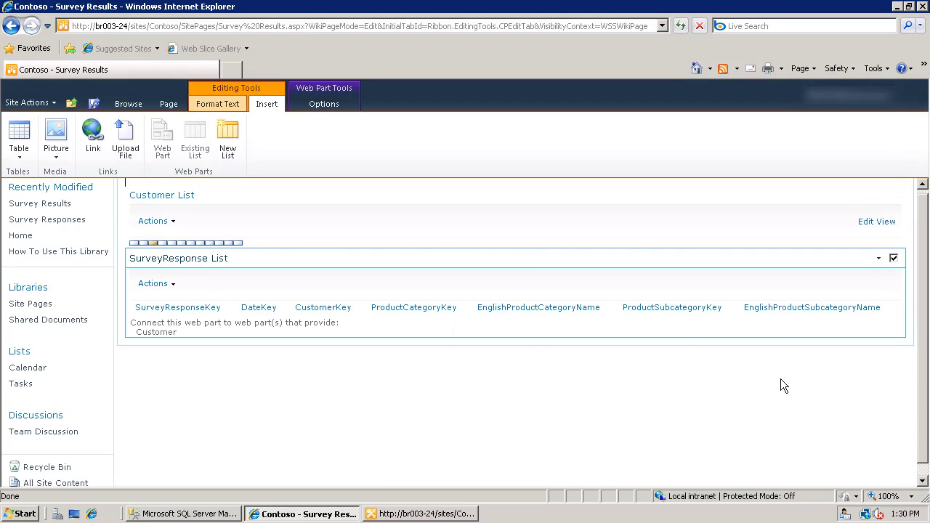
Open the SurveyResponse List web part below the Customer List for editing
{"action": "scroll", "coordinate": [922, 242], "scroll_direction": "down", "scroll_amount": 5}
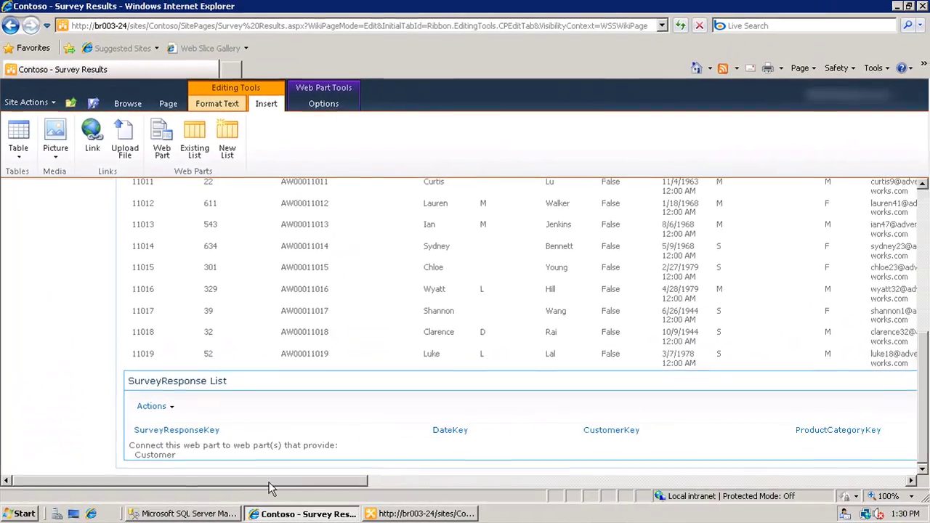
{"action": "left_click_drag", "start_coordinate": [268, 480], "coordinate": [845, 472]}
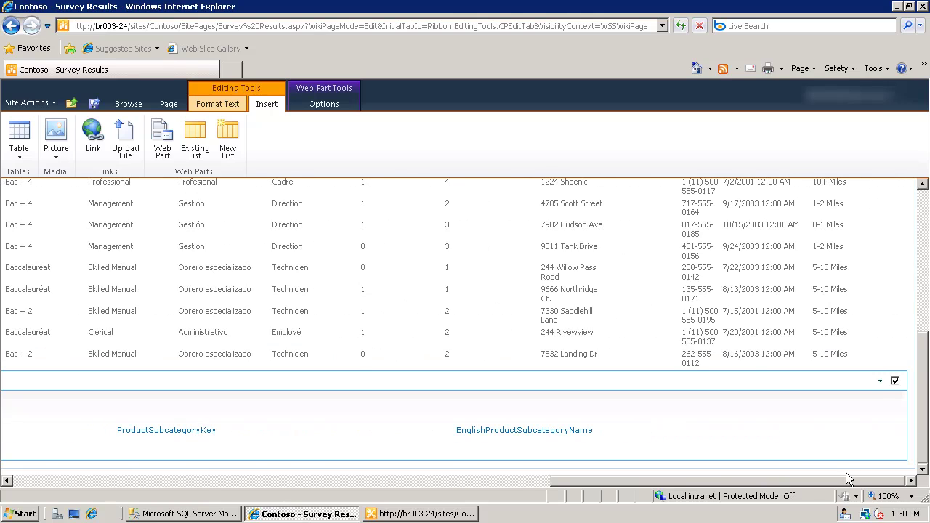
{"action": "left_click", "coordinate": [881, 382]}
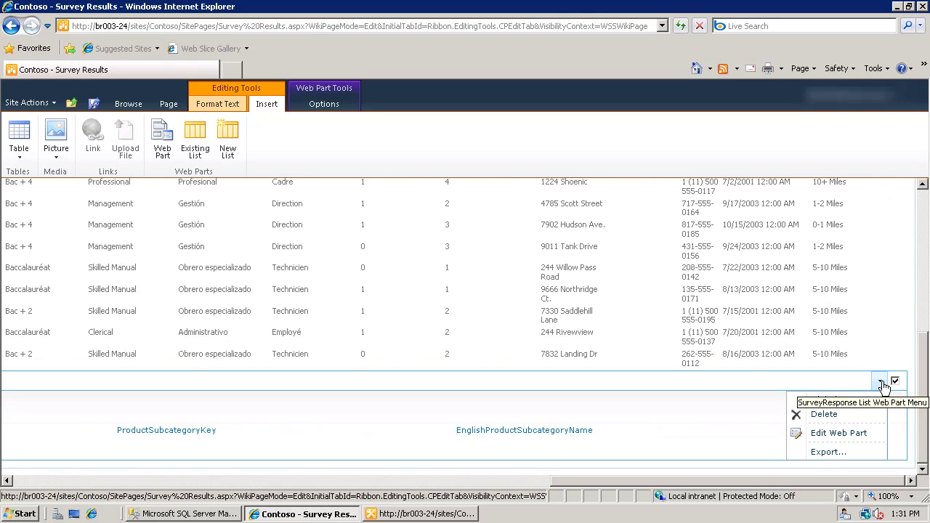
{"action": "left_click", "coordinate": [852, 437]}
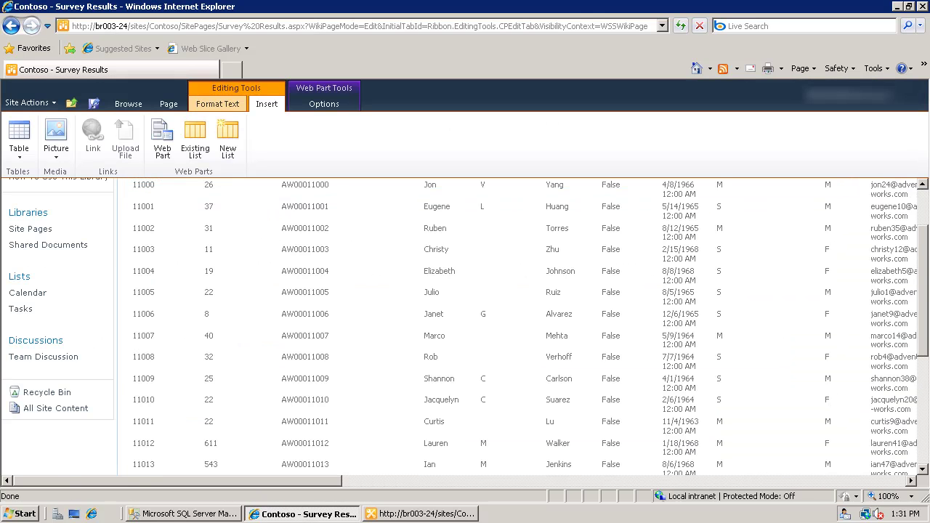
Connect the SurveyResponse List web part to get its related item from the Customer List, and save the Survey Results page
{"action": "left_click", "coordinate": [926, 371]}
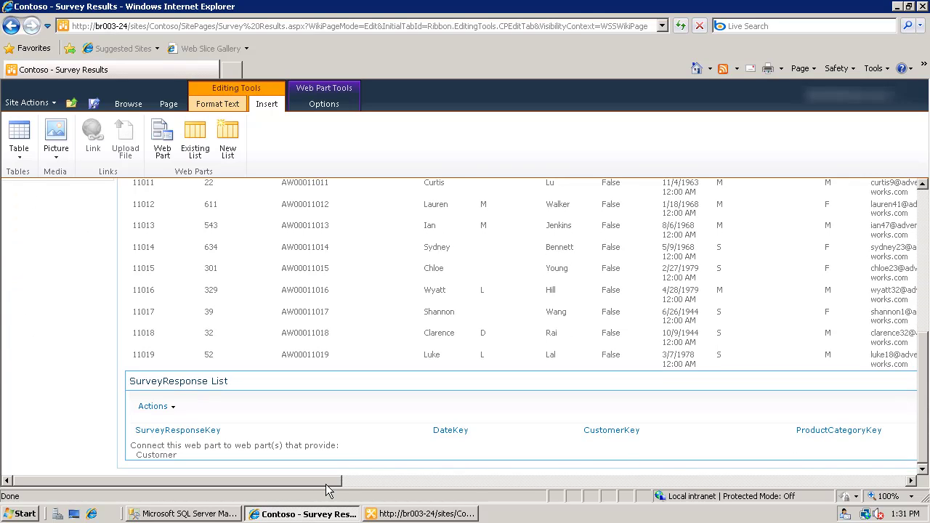
{"action": "left_click_drag", "start_coordinate": [326, 485], "coordinate": [850, 482]}
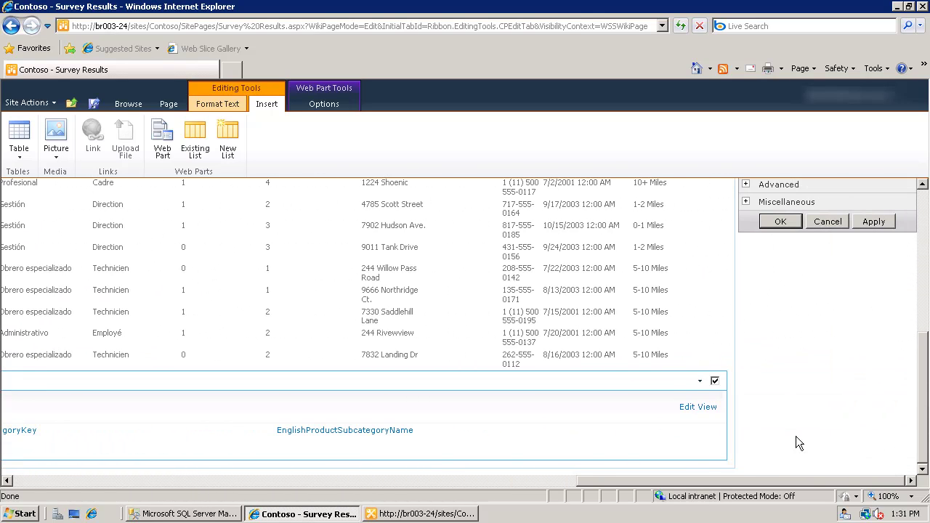
{"action": "left_click", "coordinate": [699, 383]}
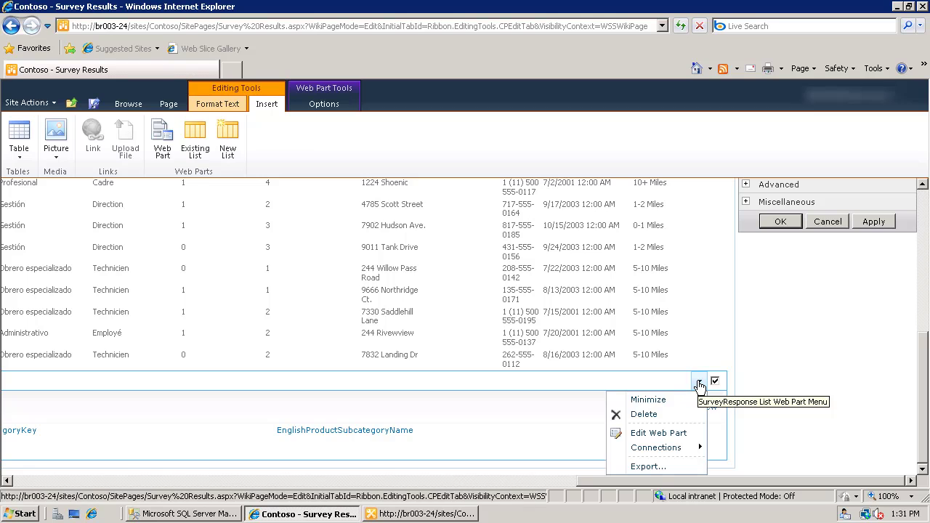
{"action": "mouse_move", "coordinate": [669, 450]}
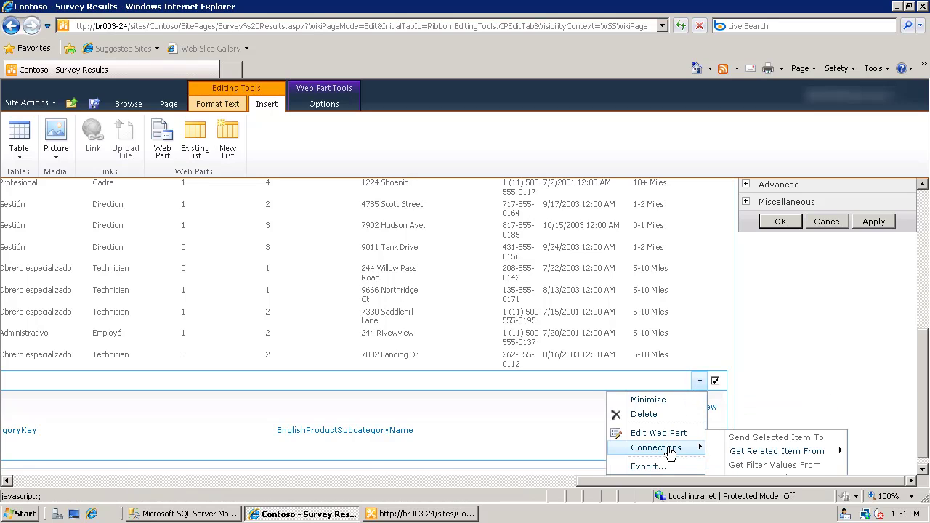
{"action": "mouse_move", "coordinate": [731, 455]}
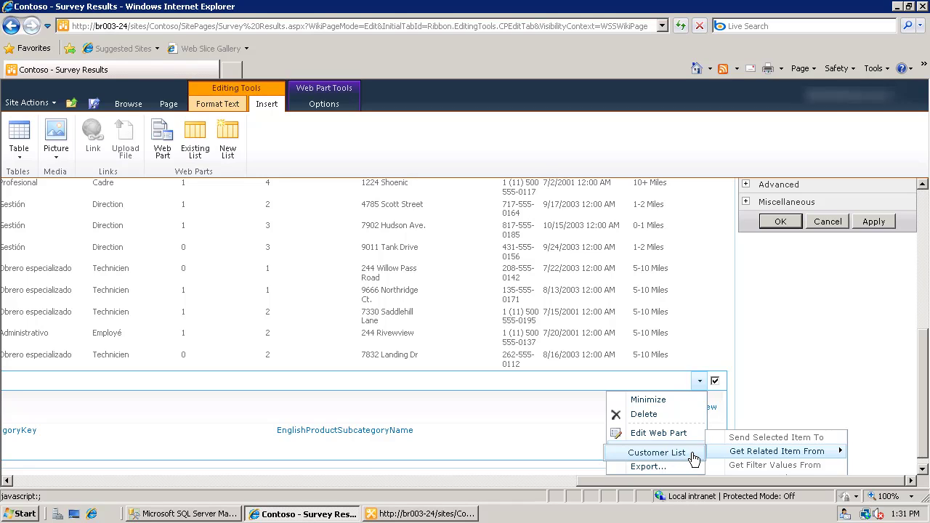
{"action": "left_click", "coordinate": [656, 452]}
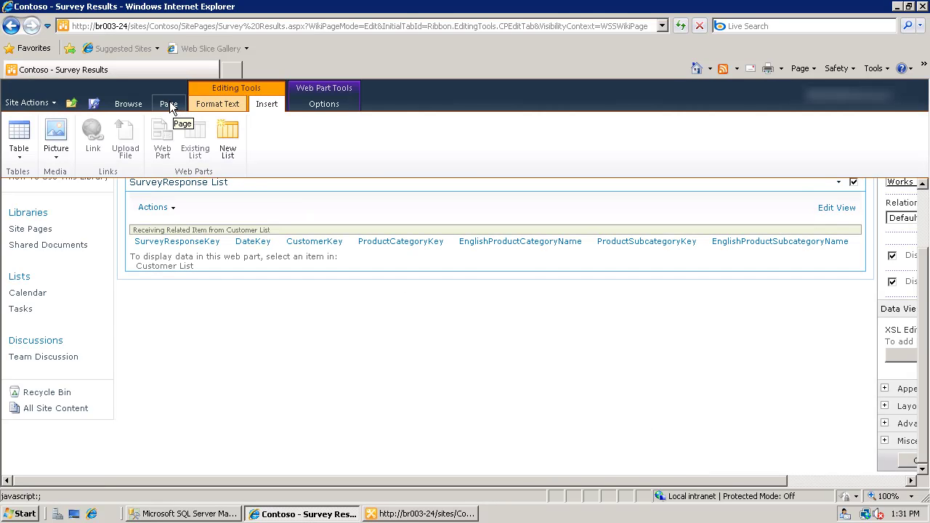
{"action": "left_click", "coordinate": [169, 102]}
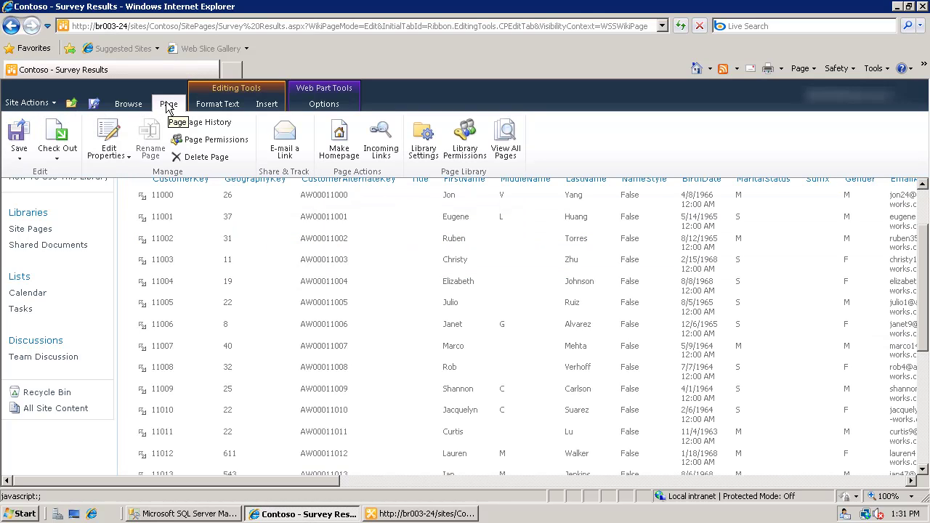
{"action": "left_click", "coordinate": [20, 141]}
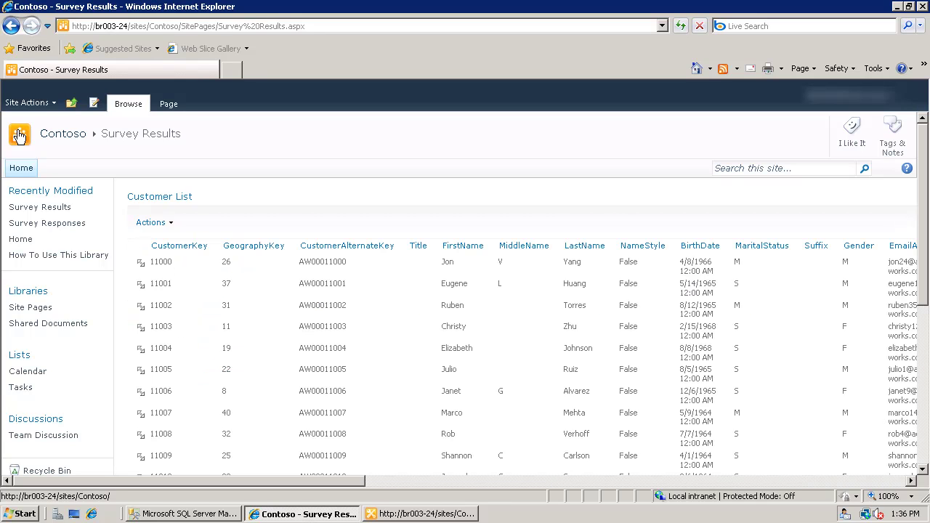
Select the third-to-last customer shown in the Customer List and view the related entries in the SurveyResponse List
{"action": "left_click_drag", "start_coordinate": [926, 218], "coordinate": [927, 385]}
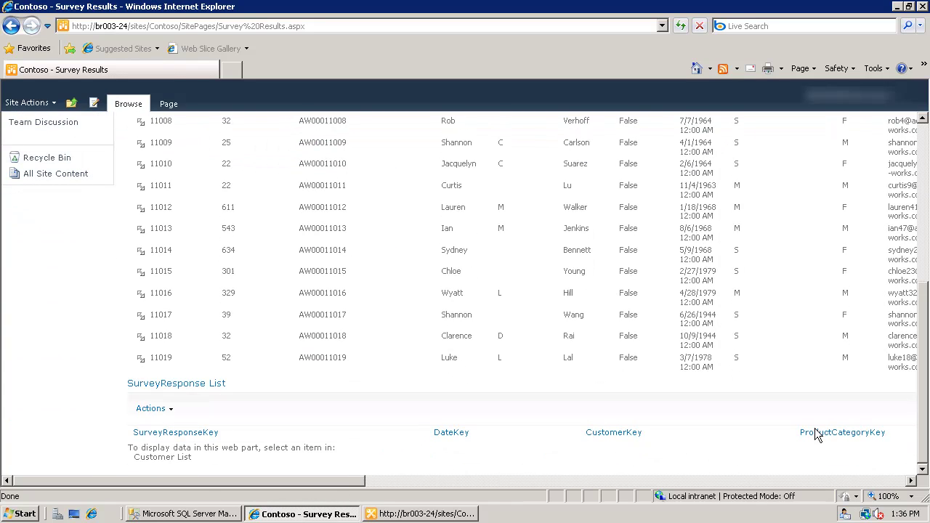
{"action": "left_click", "coordinate": [143, 318]}
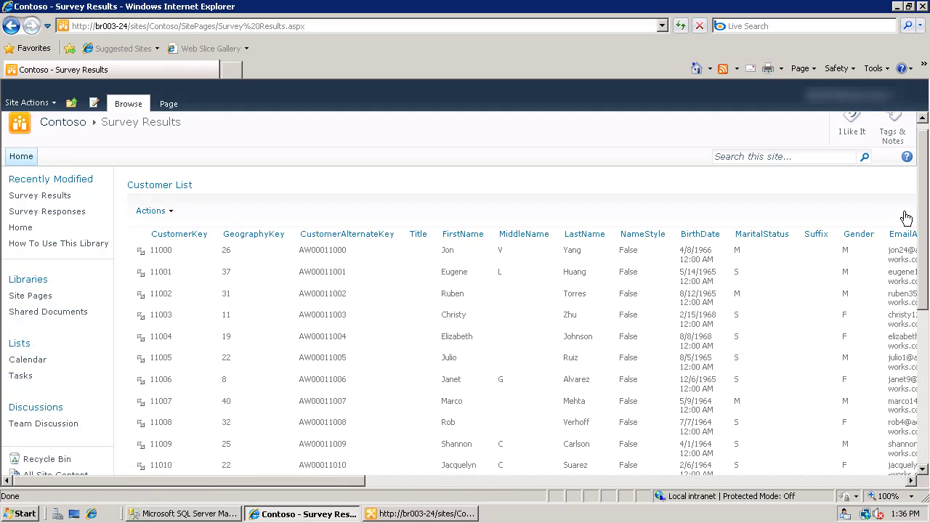
{"action": "left_click_drag", "start_coordinate": [924, 210], "coordinate": [926, 380]}
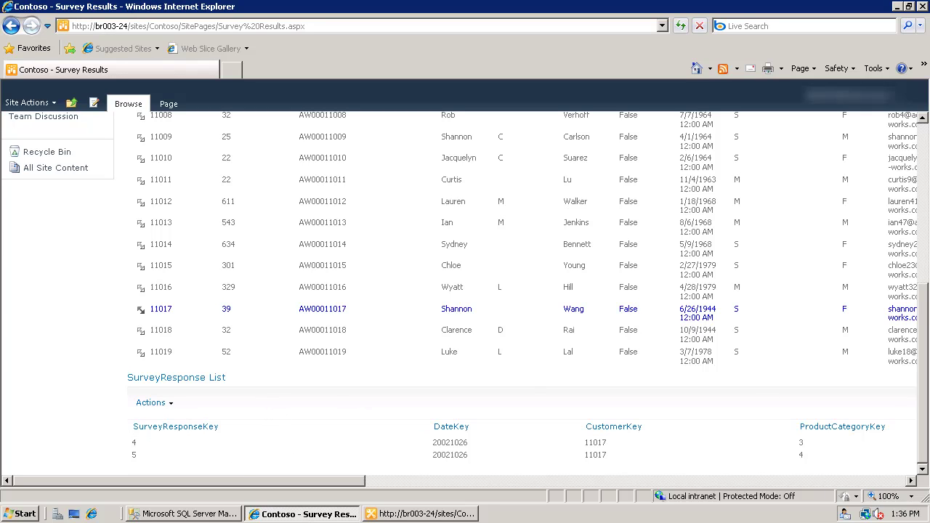
Select the second customer in the Customer List and check the matching survey responses in the SurveyResponse List
{"action": "left_click_drag", "start_coordinate": [919, 385], "coordinate": [918, 277]}
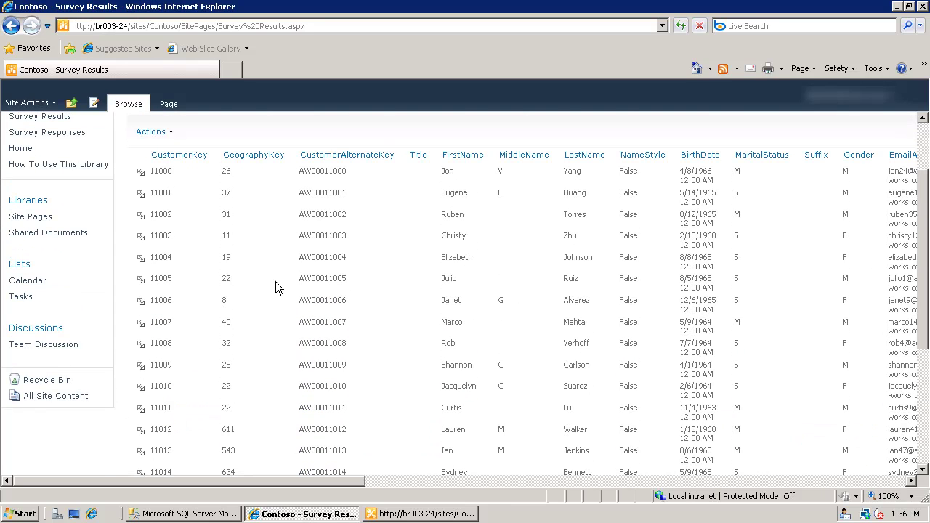
{"action": "left_click", "coordinate": [142, 196]}
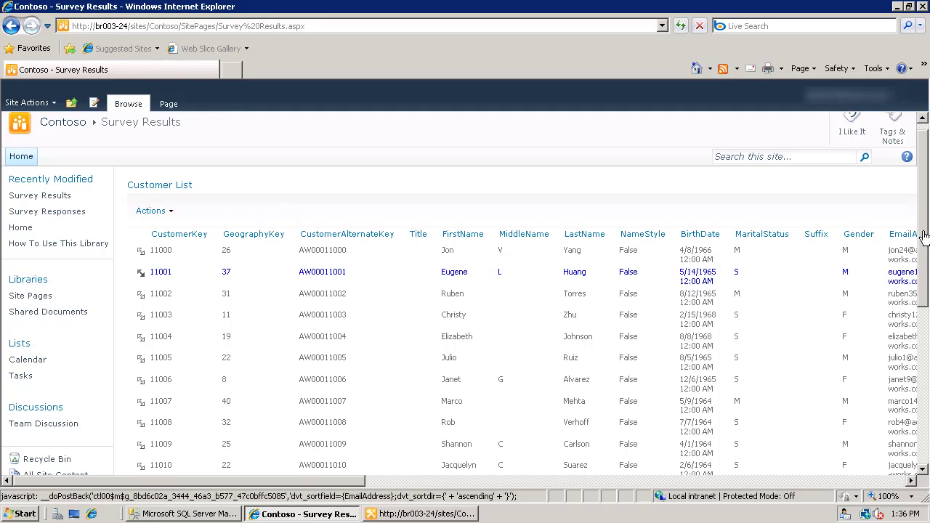
{"action": "left_click_drag", "start_coordinate": [923, 236], "coordinate": [927, 413]}
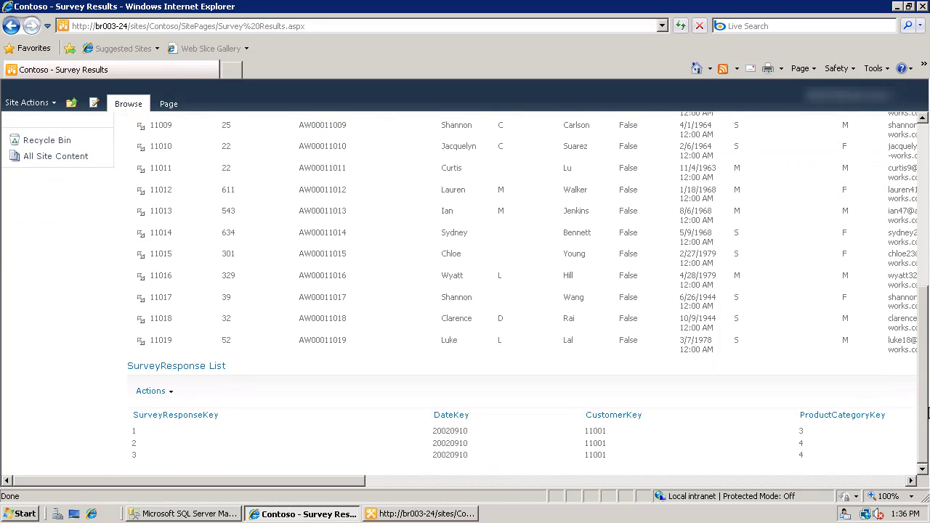
{"action": "left_click_drag", "start_coordinate": [926, 413], "coordinate": [925, 225]}
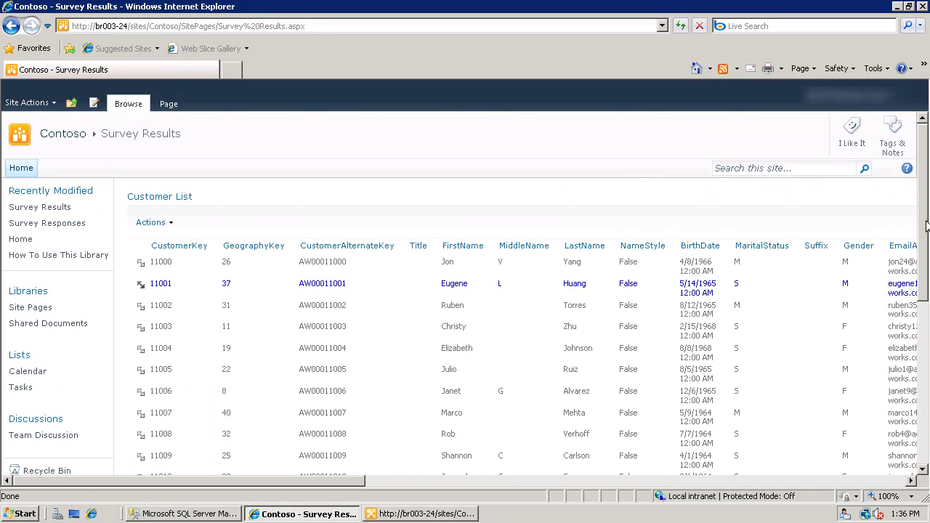